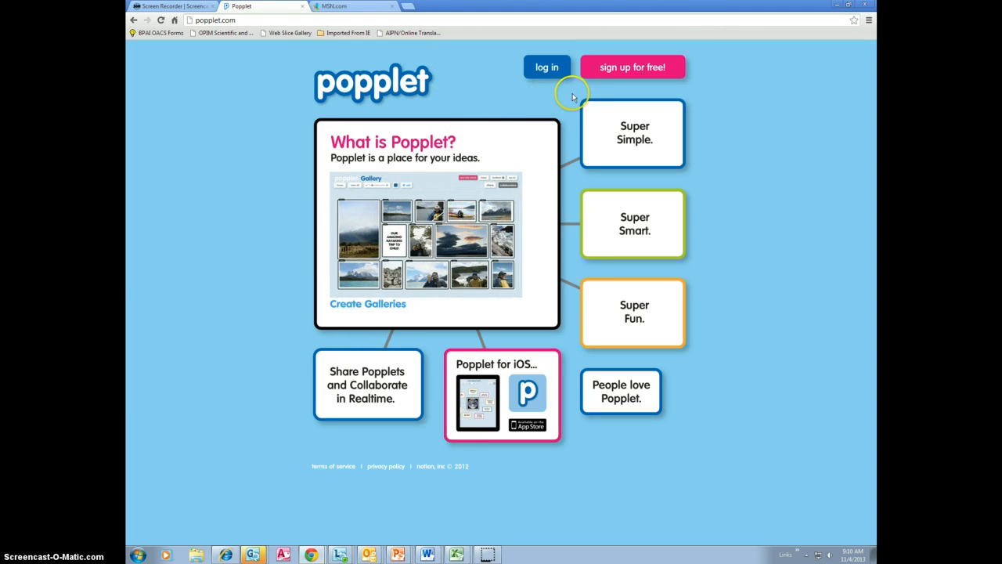
# Step: Look over the fields of the free sign-up form, then return to the Popplet home page
pyautogui.click(617, 70)
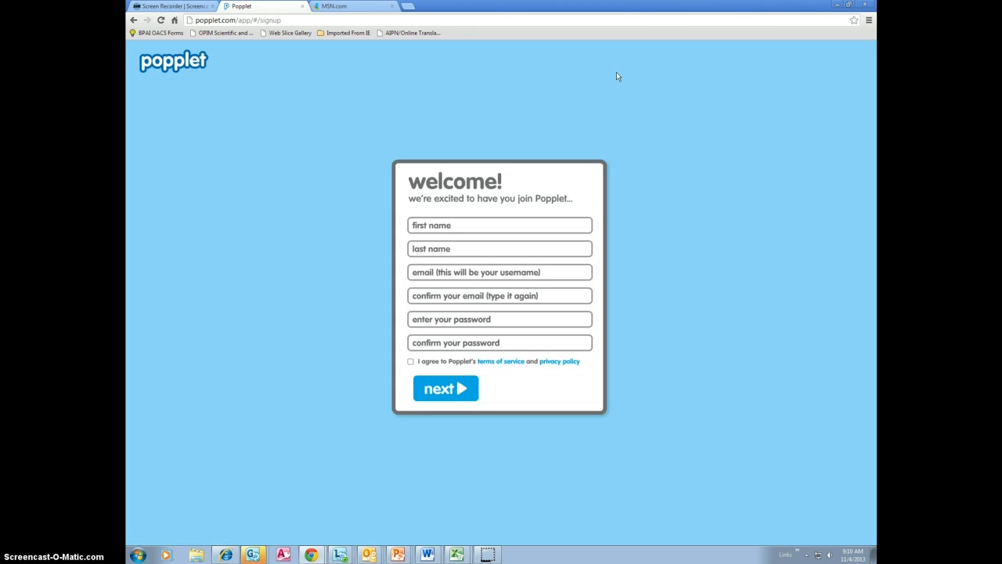
pyautogui.click(413, 364)
pyautogui.click(441, 385)
pyautogui.click(180, 67)
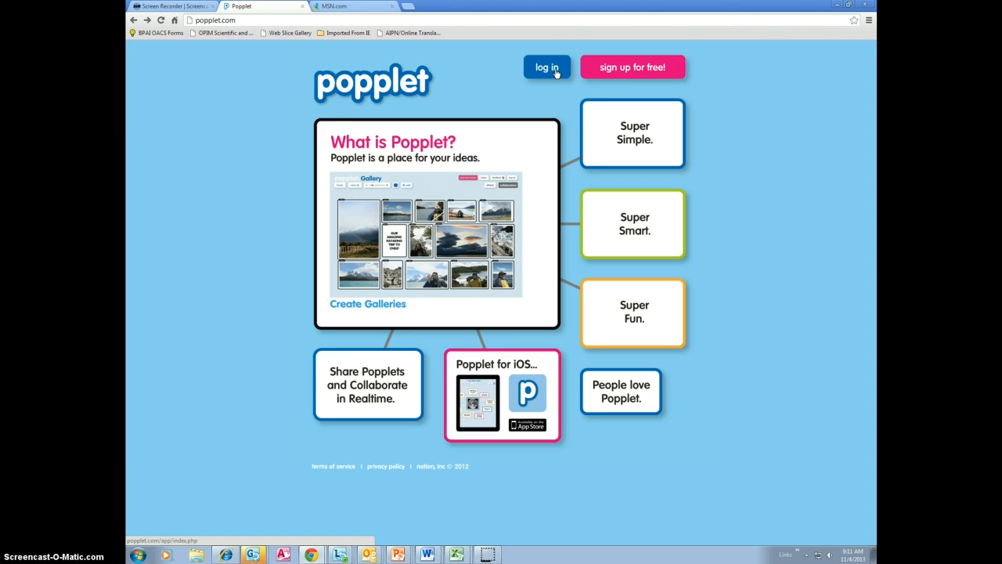
# Step: Log in to the existing Popplet account by entering the account email and password
pyautogui.click(547, 68)
pyautogui.click(504, 260)
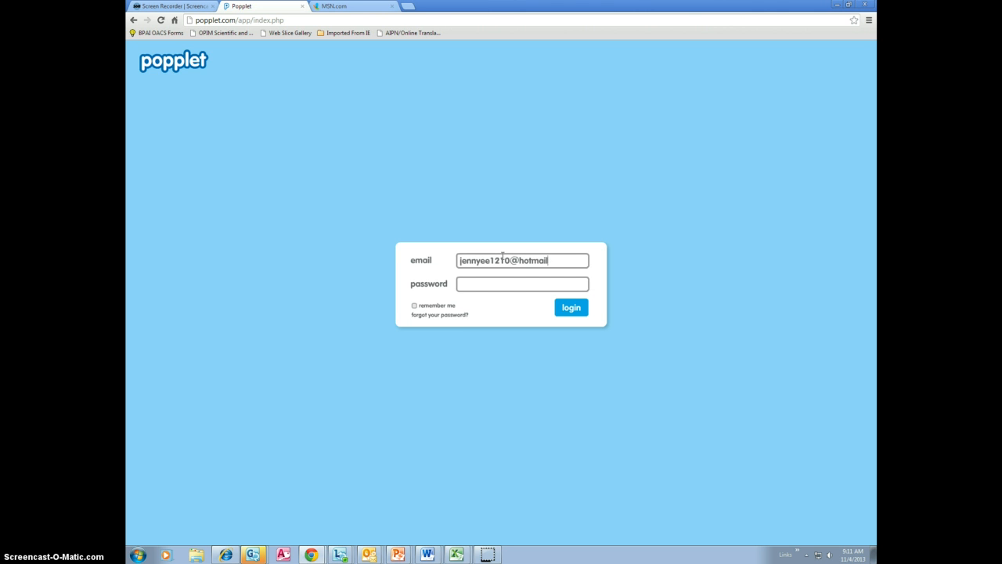
pyautogui.click(478, 284)
pyautogui.write('********')
pyautogui.click(572, 306)
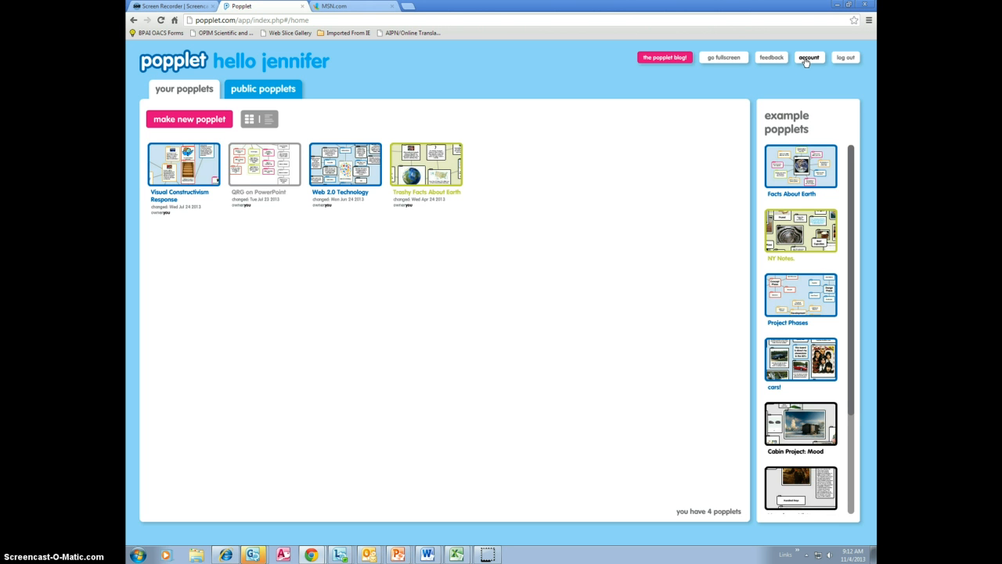
# Step: Create a new popplet named "Dogs" with blue as its color
pyautogui.click(846, 66)
pyautogui.click(194, 119)
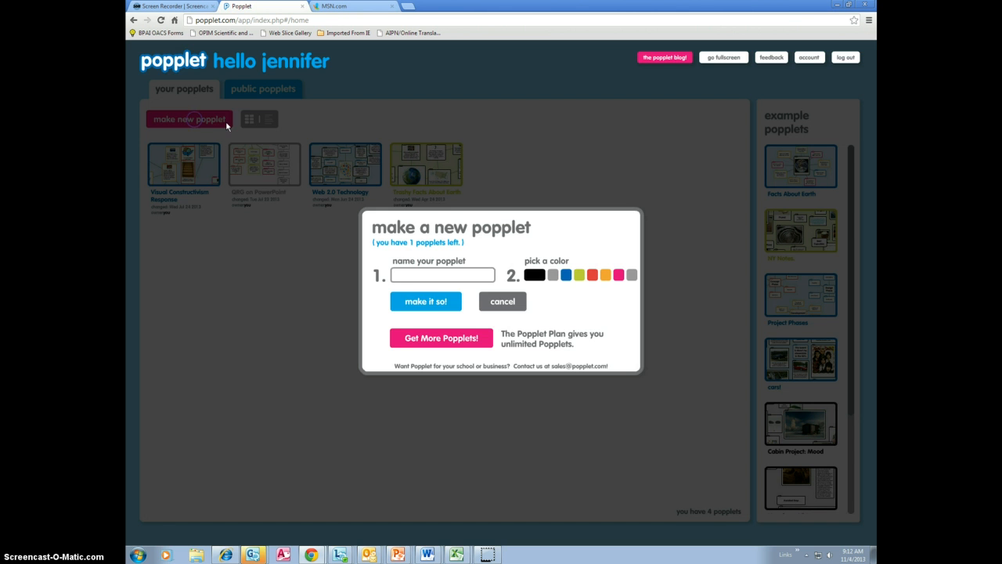
pyautogui.click(434, 274)
pyautogui.write('Dogs')
pyautogui.click(565, 277)
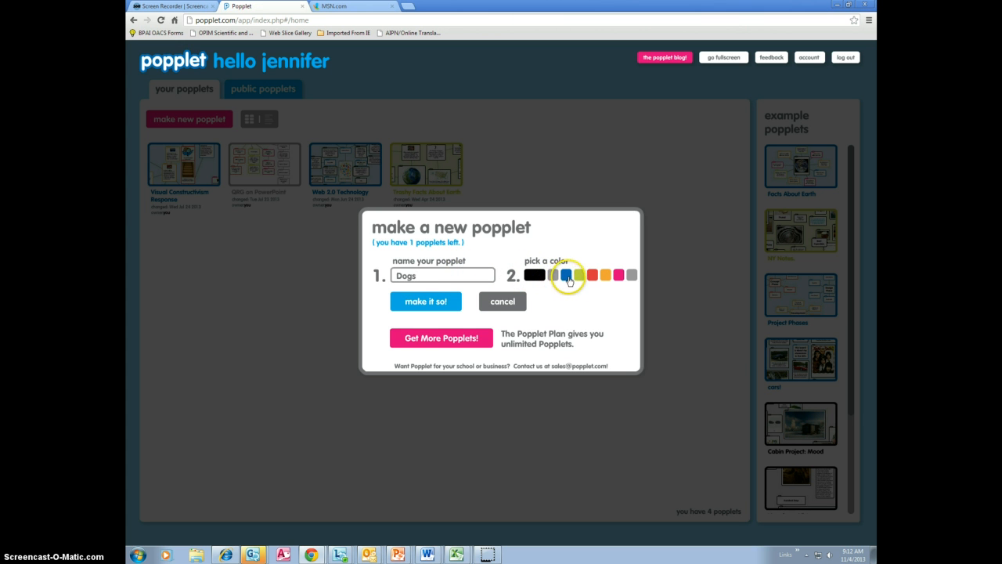
pyautogui.click(566, 279)
pyautogui.click(561, 280)
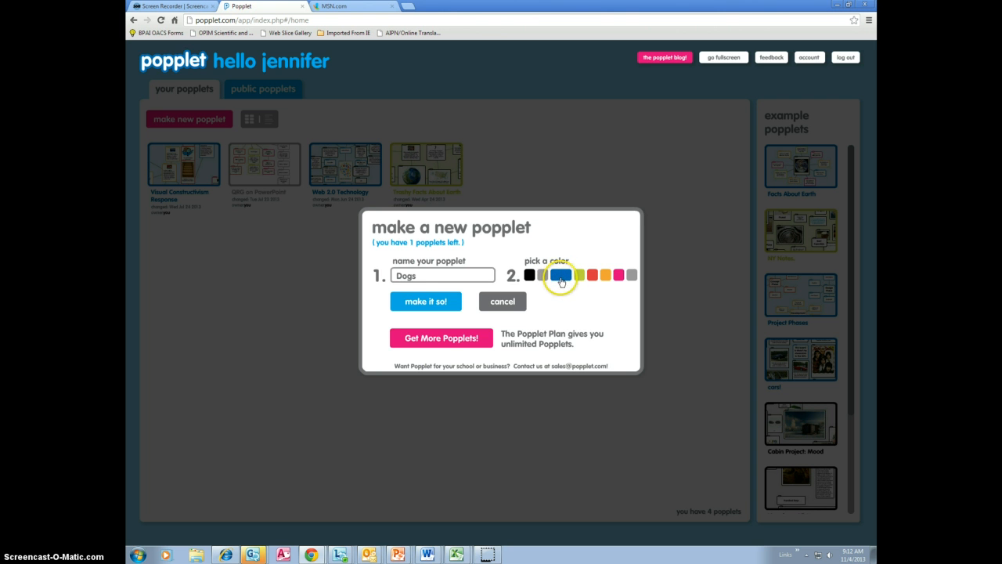
pyautogui.click(432, 308)
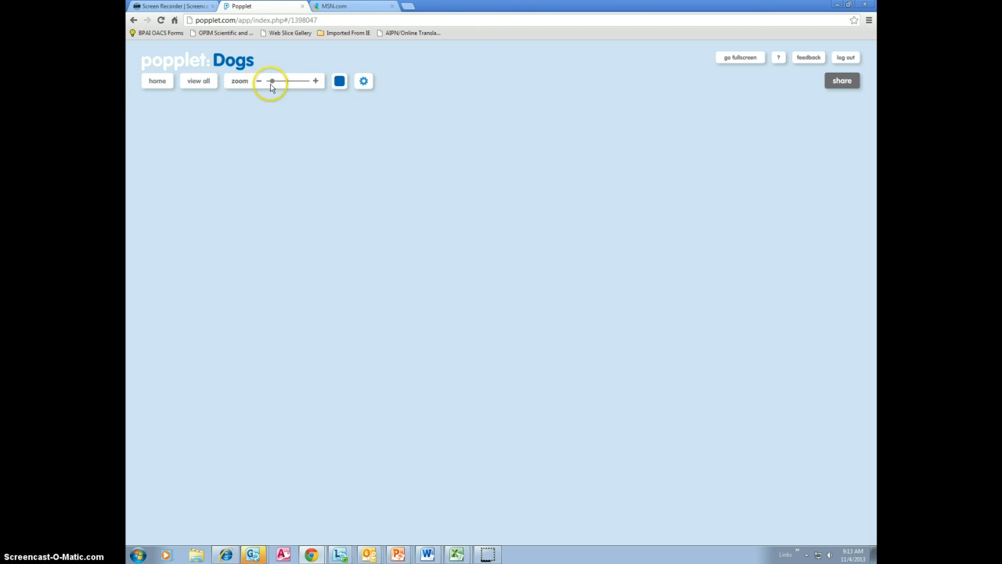
# Step: Change the popplet's background color to pink and add a new popple labelled "Dogs"
pyautogui.click(342, 83)
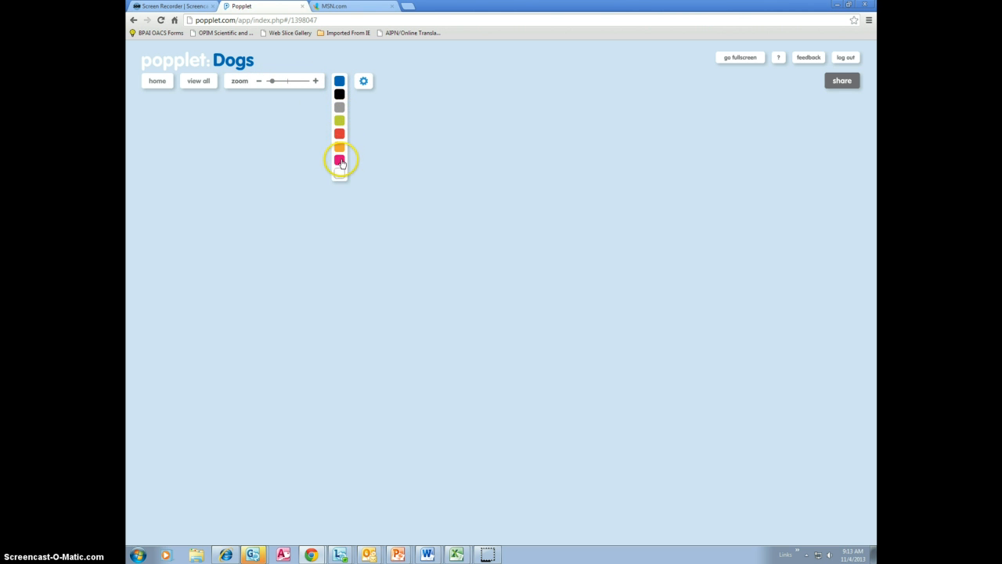
pyautogui.click(341, 162)
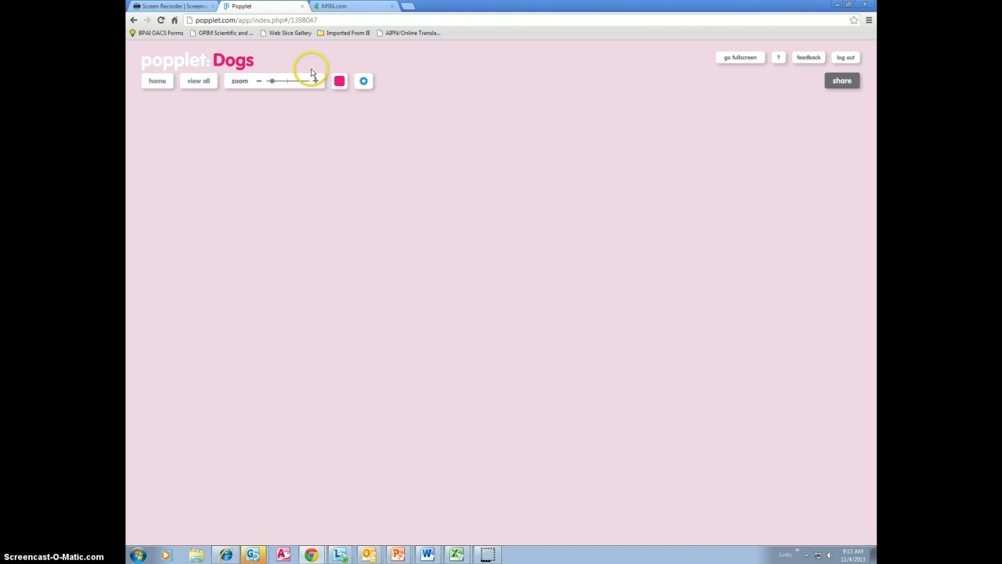
pyautogui.click(367, 82)
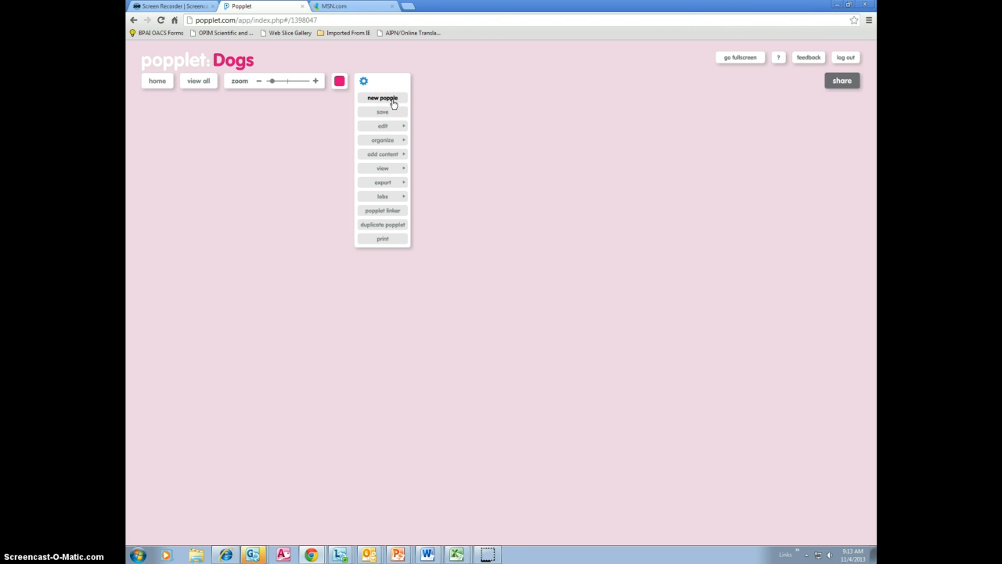
pyautogui.click(392, 100)
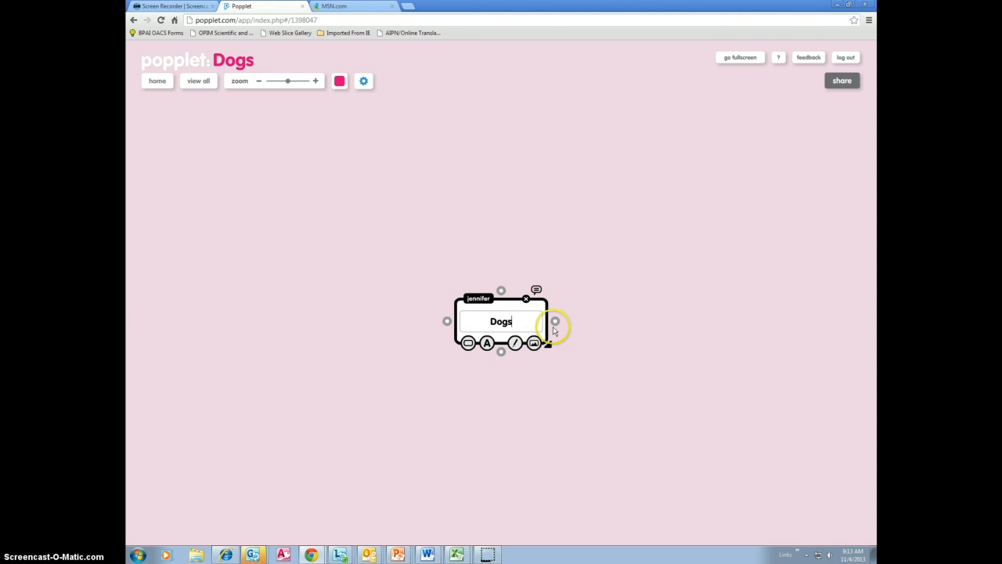
# Step: Give the Dogs popple a green border and set its text to the largest size
pyautogui.click(469, 344)
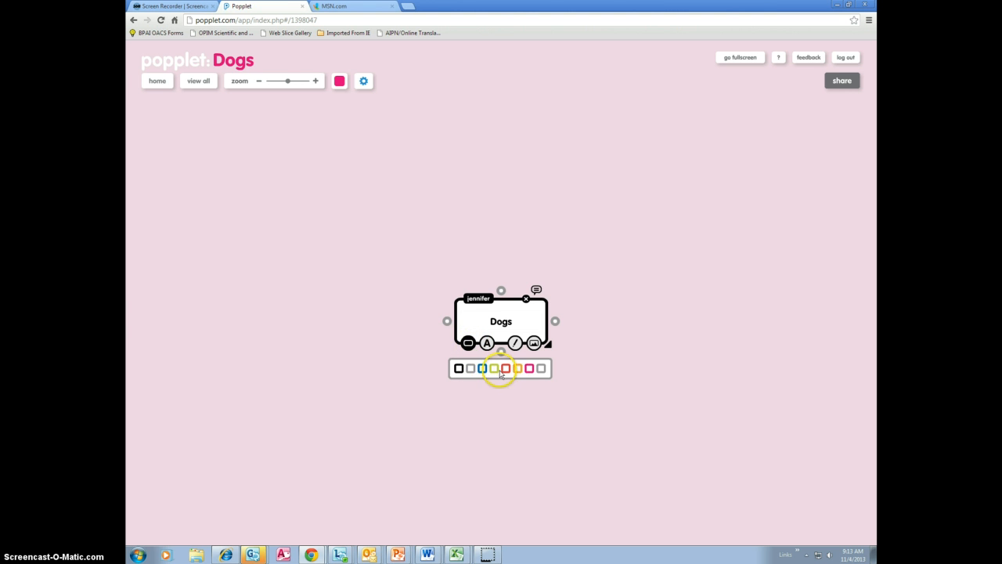
pyautogui.click(495, 368)
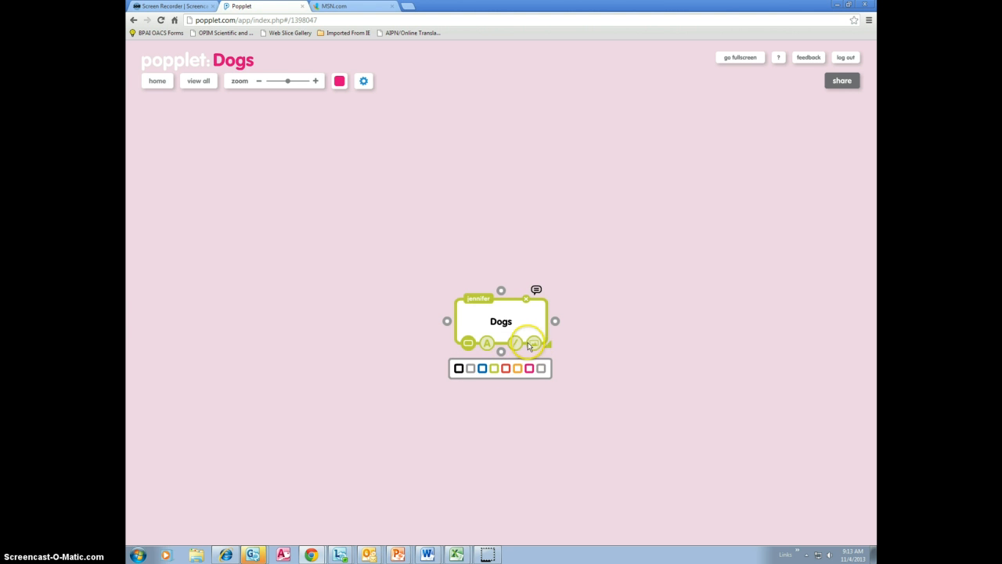
pyautogui.click(488, 344)
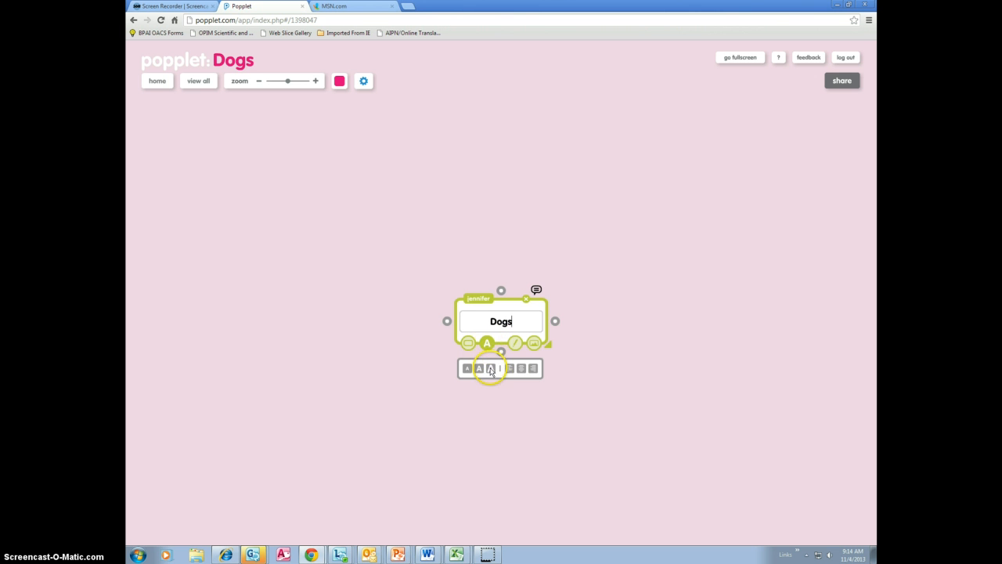
pyautogui.click(491, 369)
pyautogui.click(492, 374)
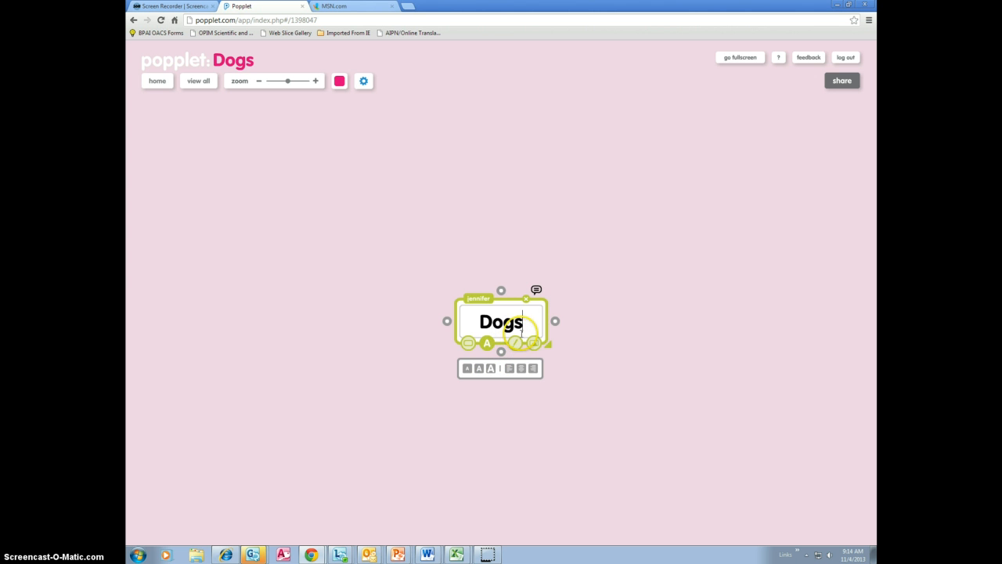
# Step: Draw a simple dog face in blue above the text in the Dogs popple, and open its add-image options
pyautogui.click(517, 346)
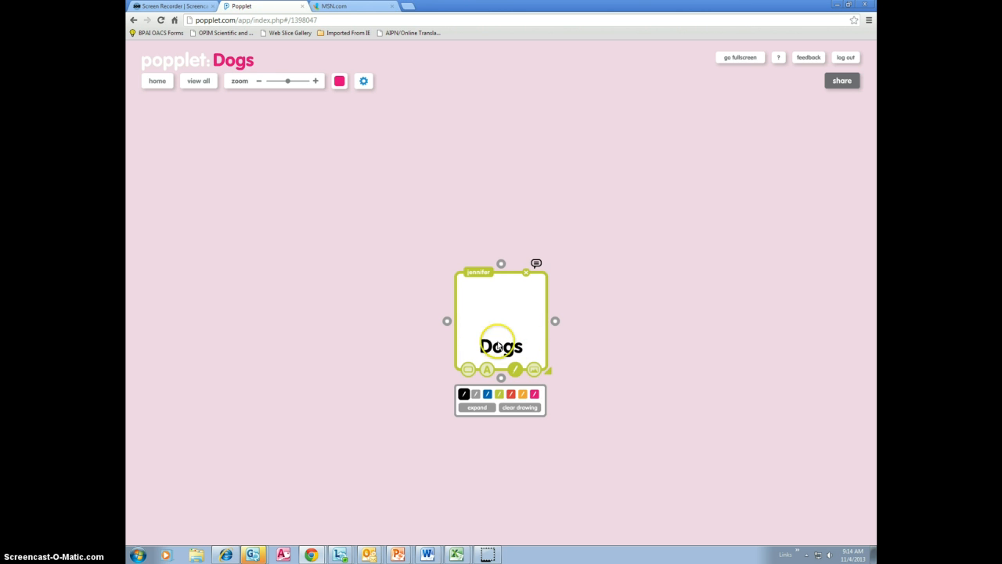
pyautogui.click(487, 394)
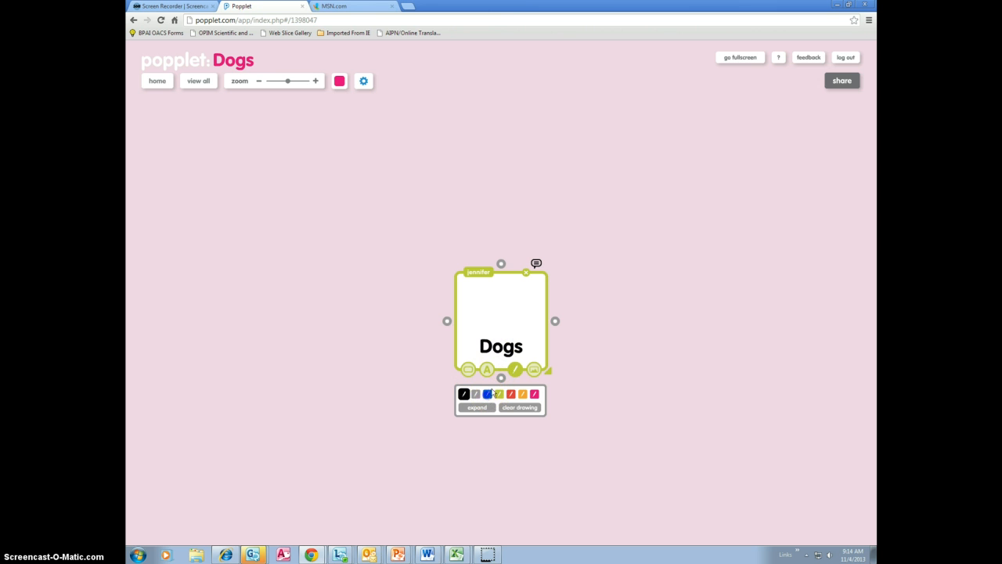
pyautogui.click(490, 306)
pyautogui.click(509, 302)
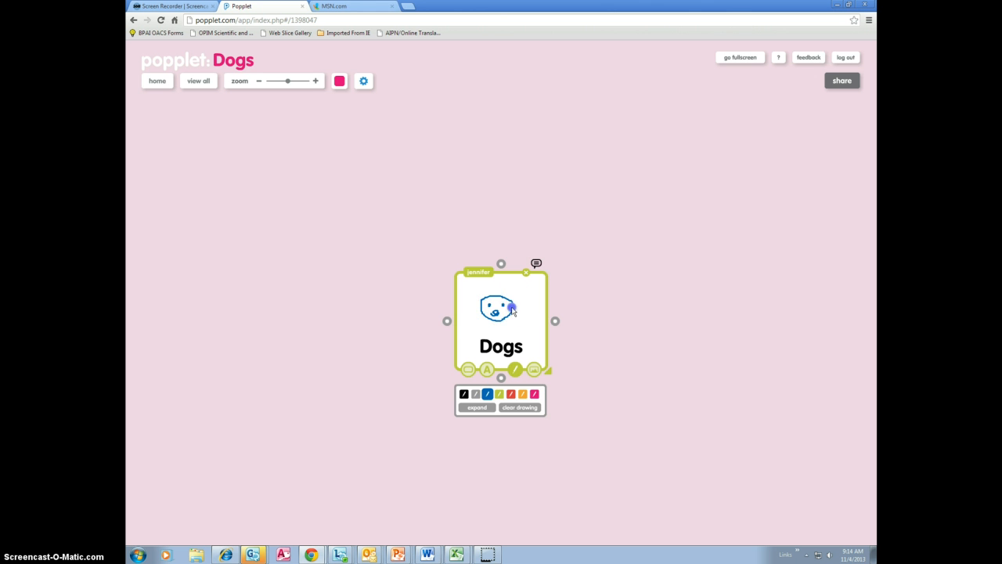
pyautogui.moveTo(480, 298); pyautogui.dragTo(477, 304)
pyautogui.click(533, 371)
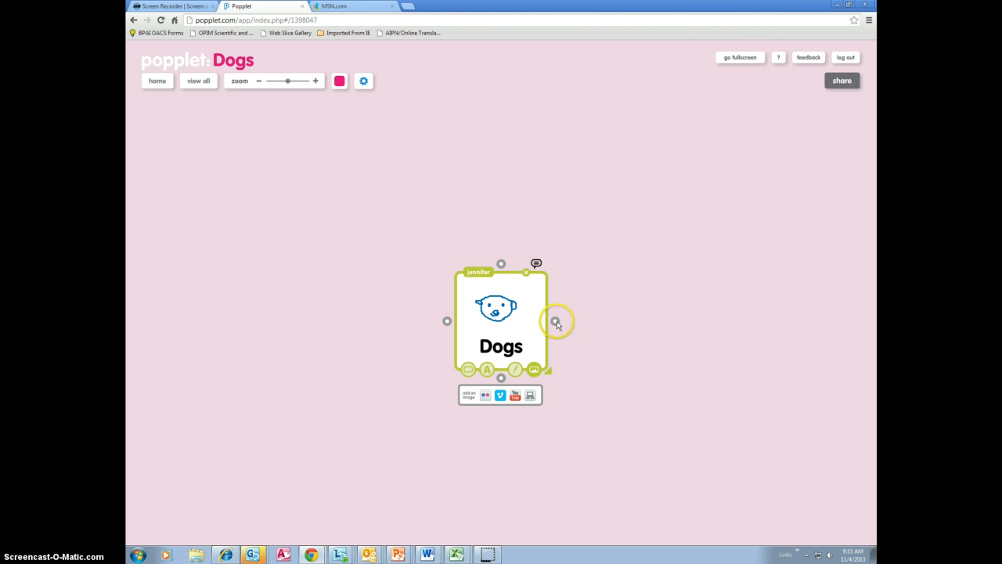
# Step: Add a connected popple labelled "Loyal" to the right of Dogs, formatted with the largest text size and a blue border
pyautogui.moveTo(555, 320); pyautogui.dragTo(636, 325)
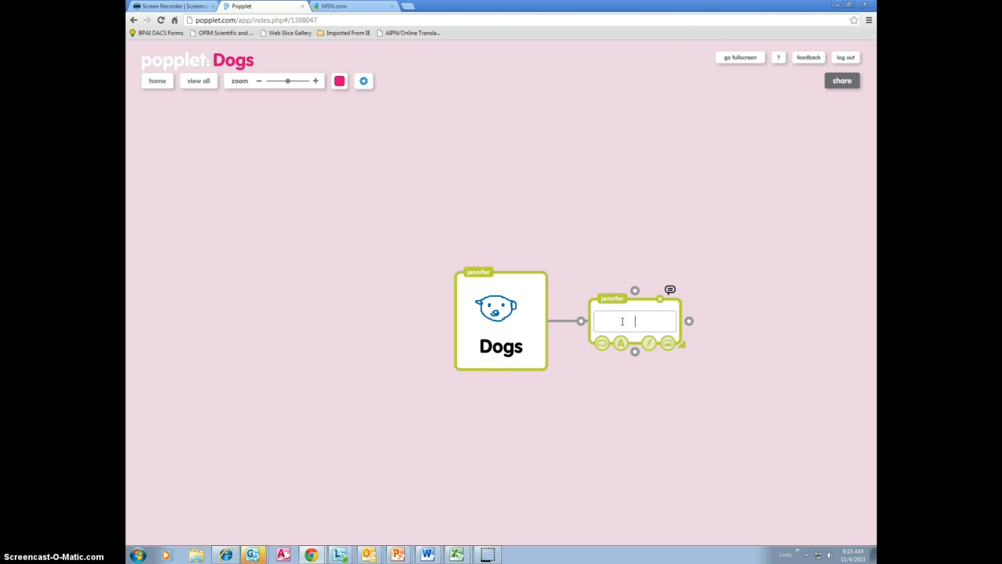
pyautogui.click(643, 325)
pyautogui.click(621, 343)
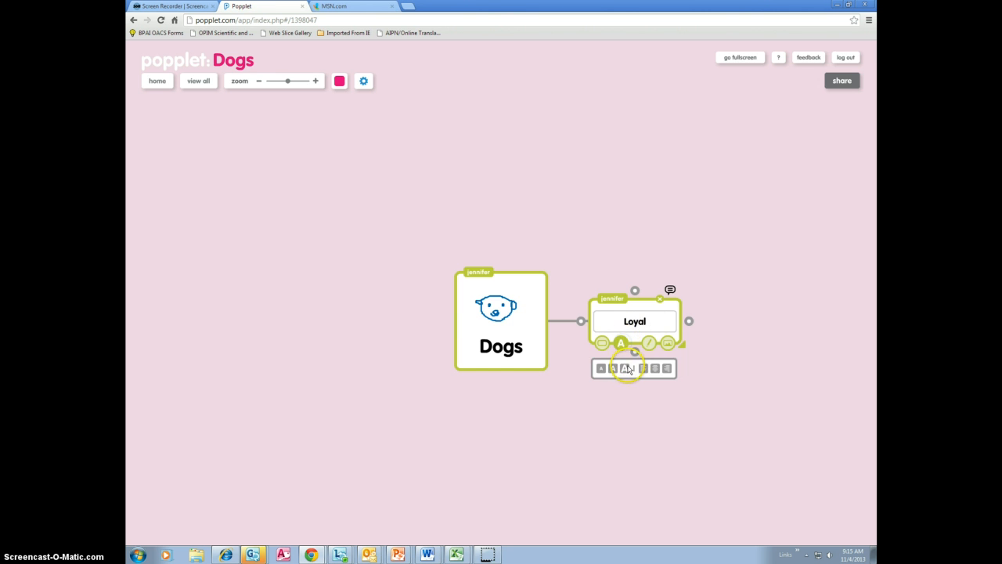
pyautogui.click(626, 369)
pyautogui.click(624, 349)
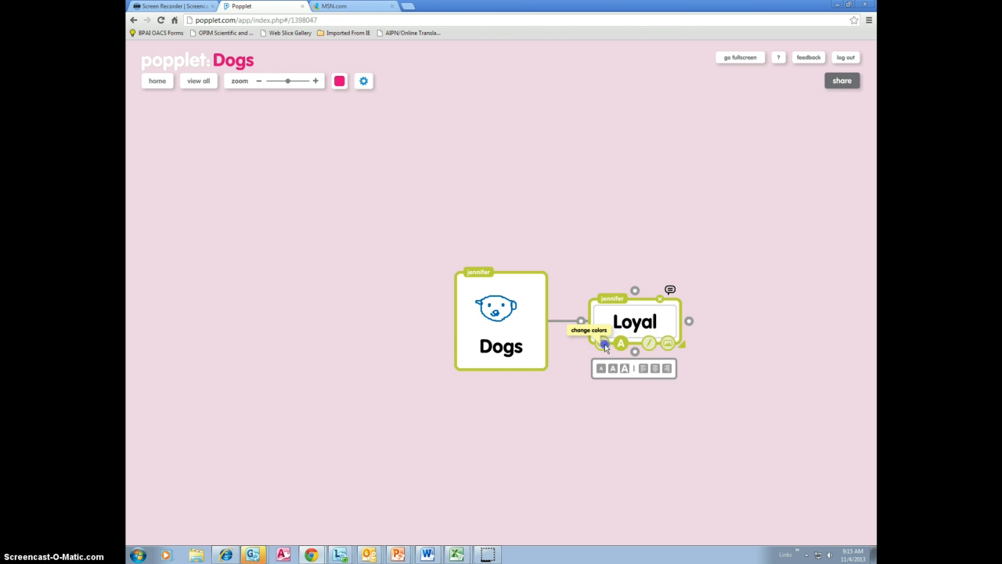
pyautogui.click(605, 344)
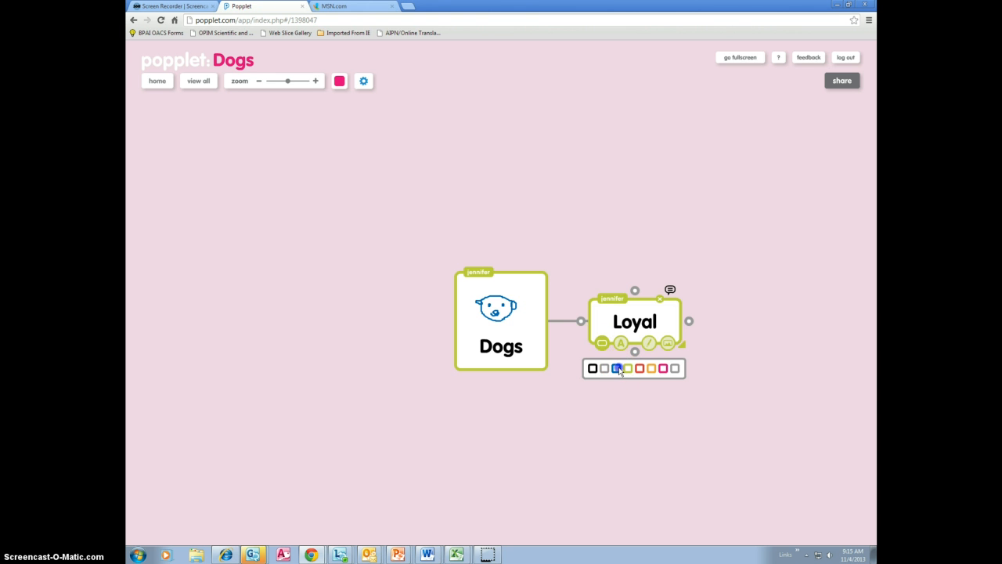
pyautogui.click(618, 369)
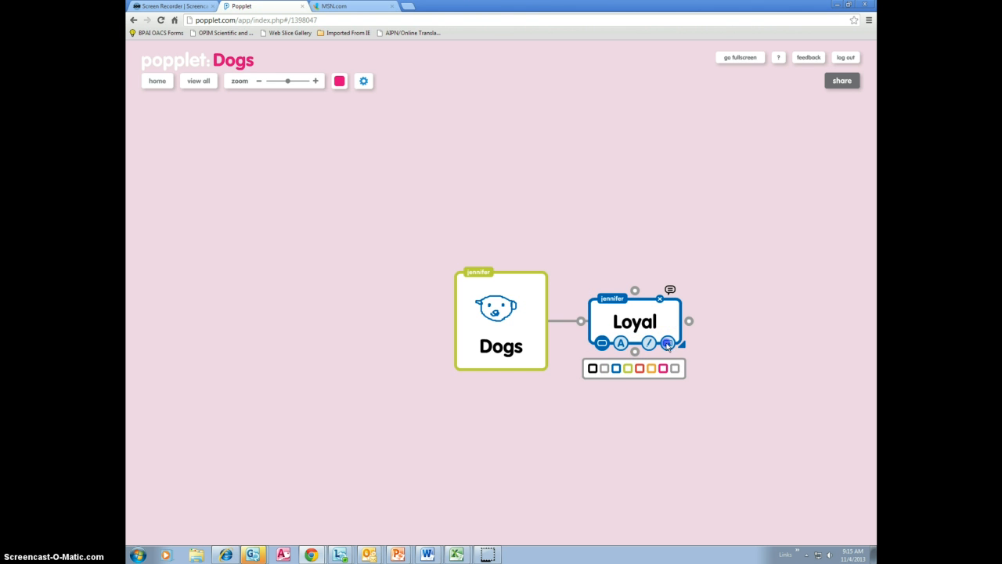
pyautogui.click(668, 344)
pyautogui.click(670, 347)
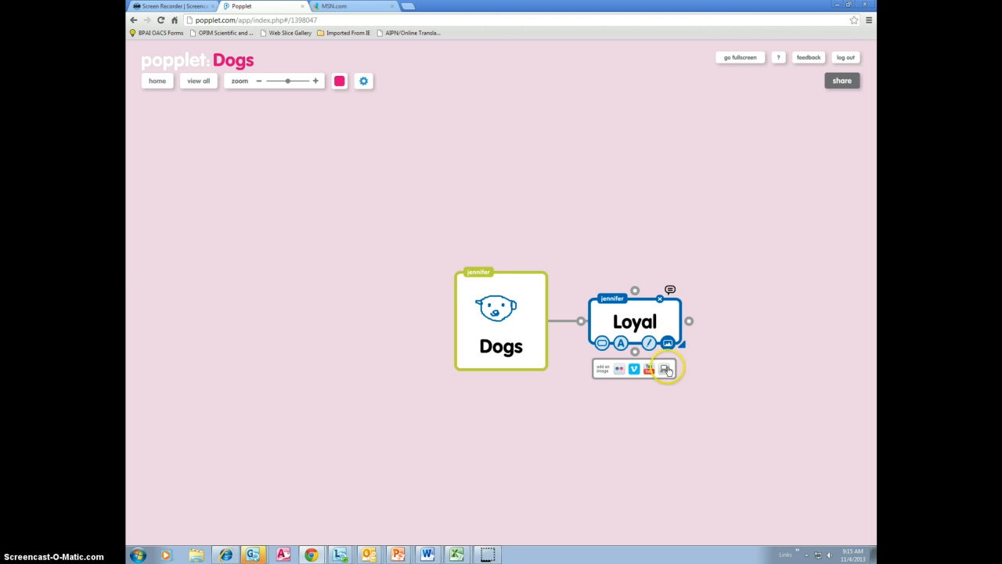
pyautogui.click(667, 370)
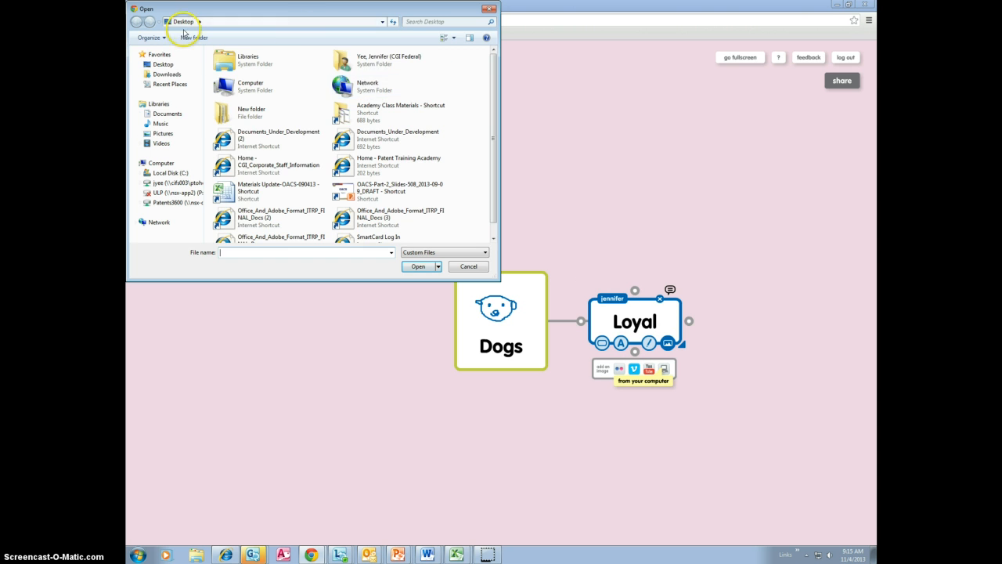
pyautogui.click(180, 135)
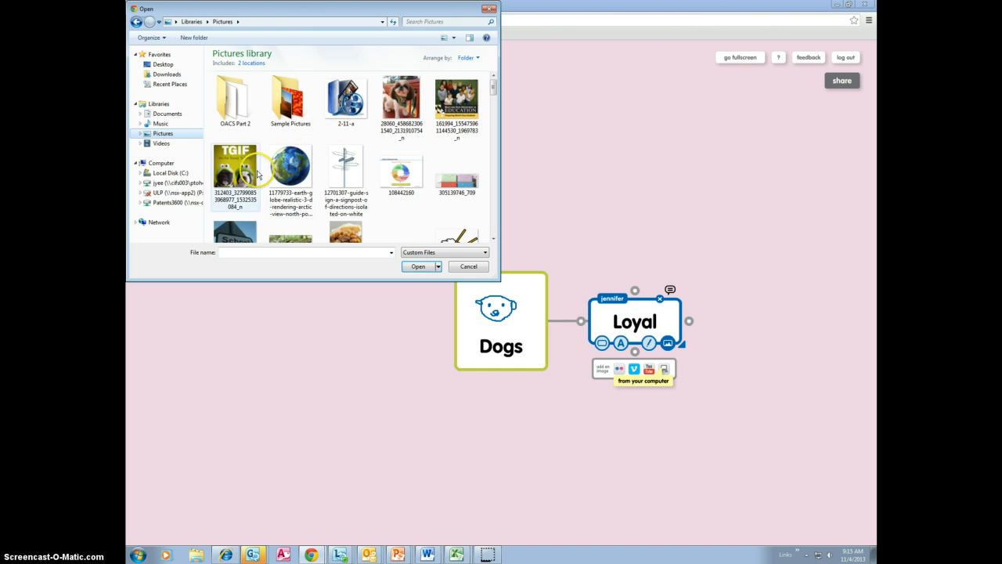
pyautogui.click(386, 113)
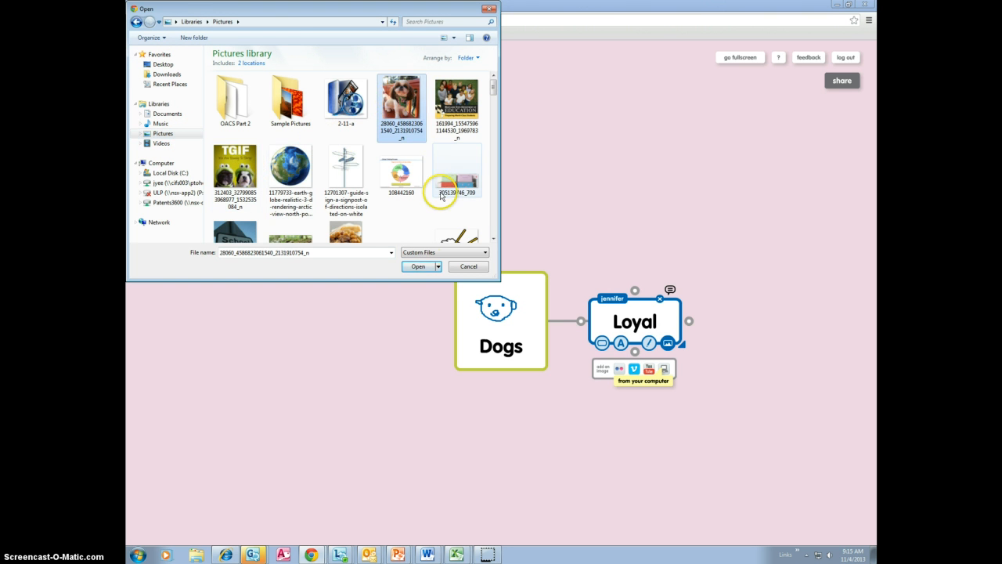
pyautogui.click(418, 267)
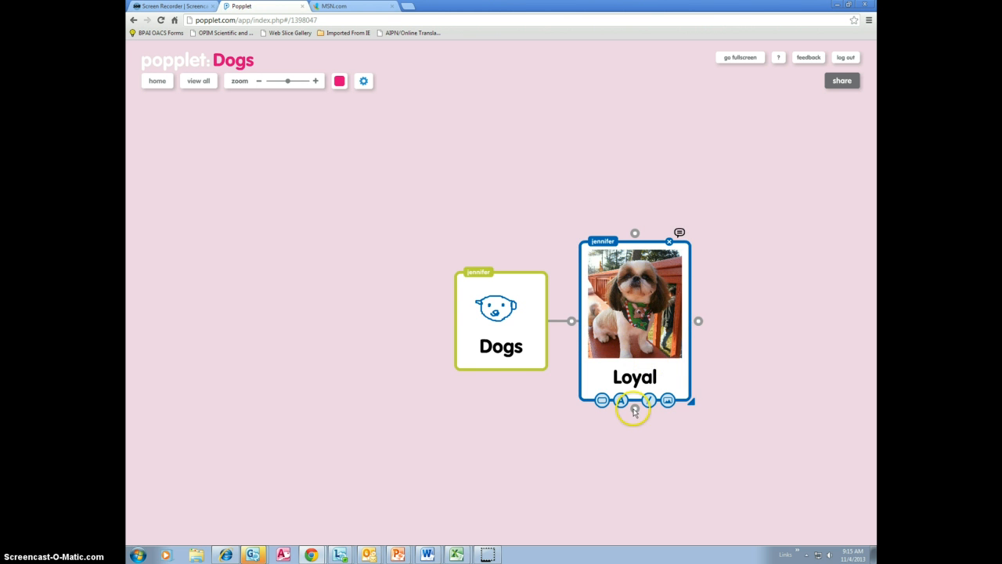
# Step: Add a connected popple below Loyal with the text "They wait for you by the door."
pyautogui.moveTo(635, 408); pyautogui.dragTo(633, 447)
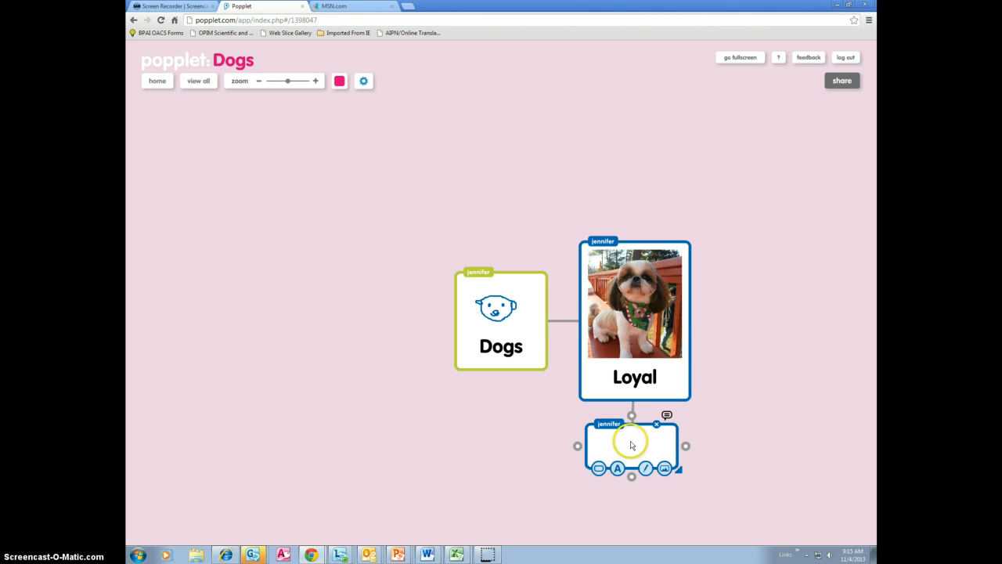
pyautogui.click(632, 443)
pyautogui.write('They wait for you by the door.')
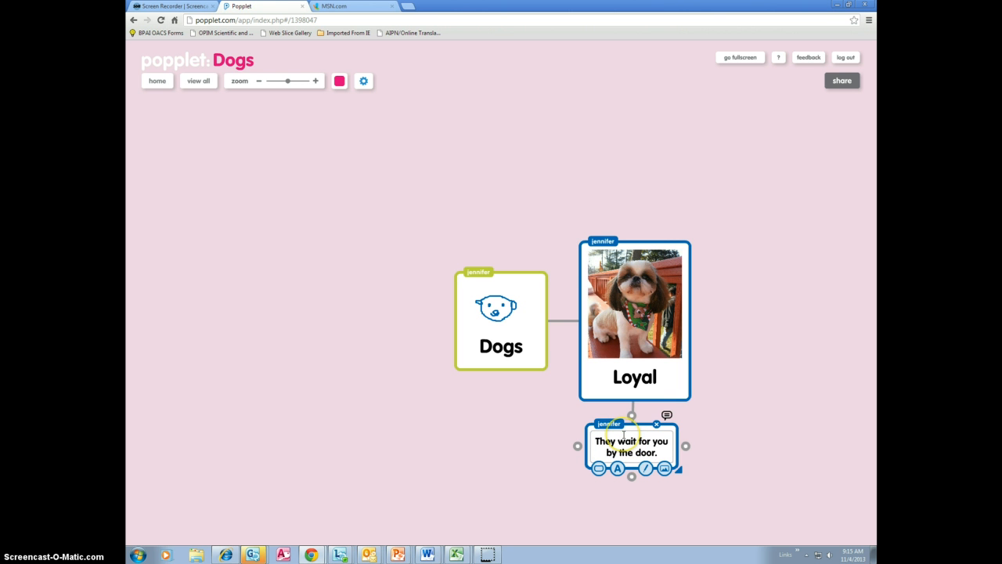
pyautogui.click(676, 488)
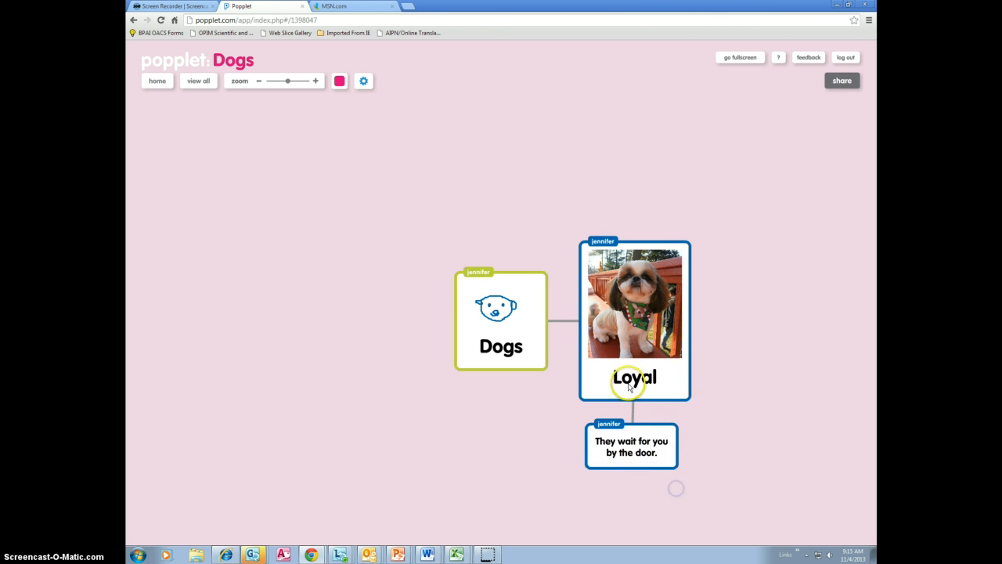
pyautogui.click(633, 469)
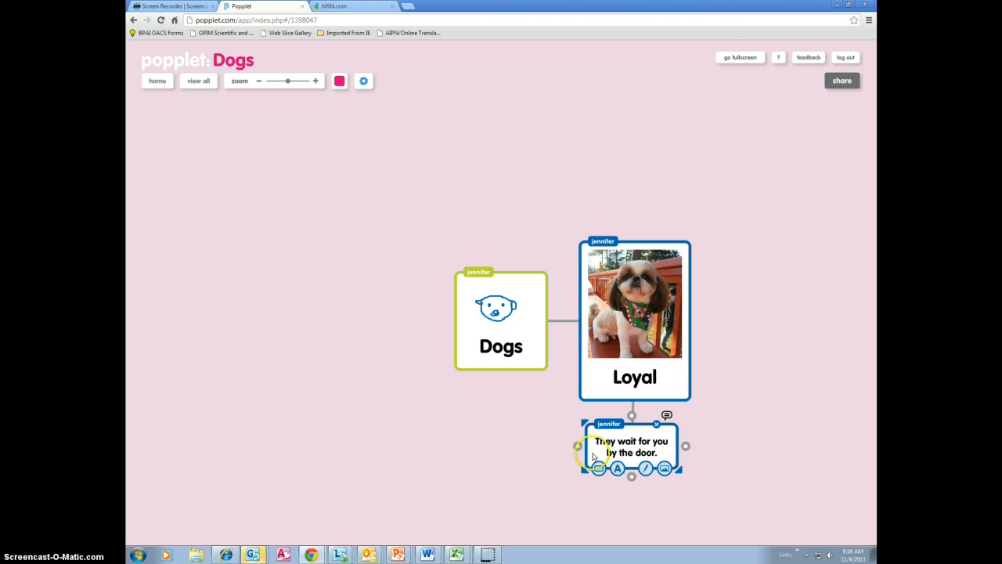
# Step: Add an empty connected popple below "They wait for you by the door." and a connected popple labelled "Obedient" below Dogs
pyautogui.click(632, 478)
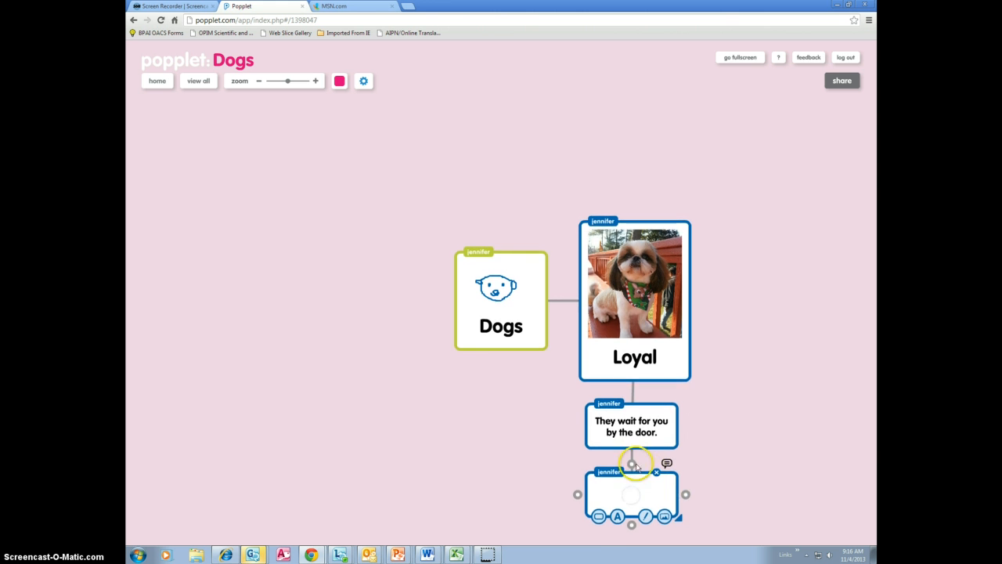
pyautogui.click(448, 358)
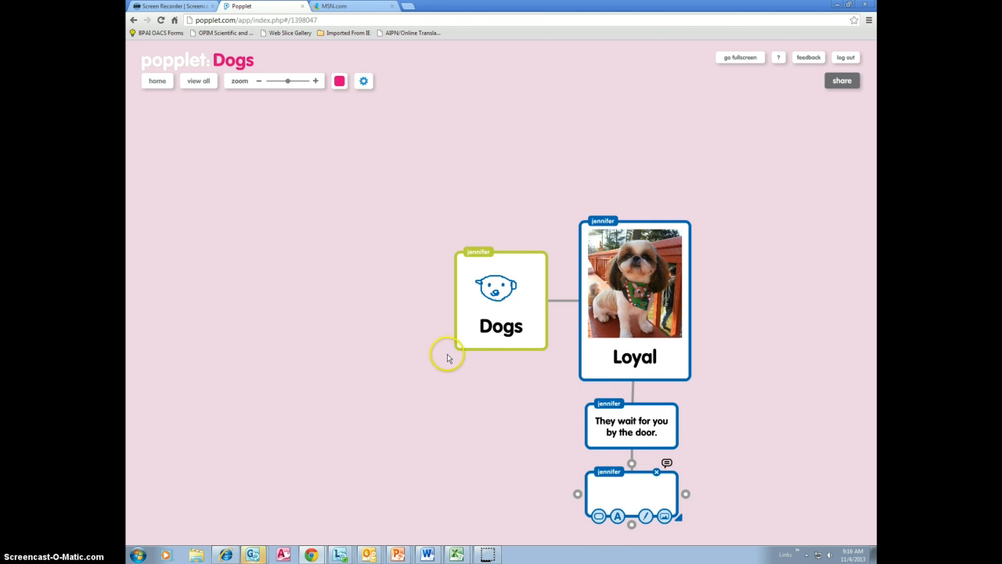
pyautogui.click(499, 350)
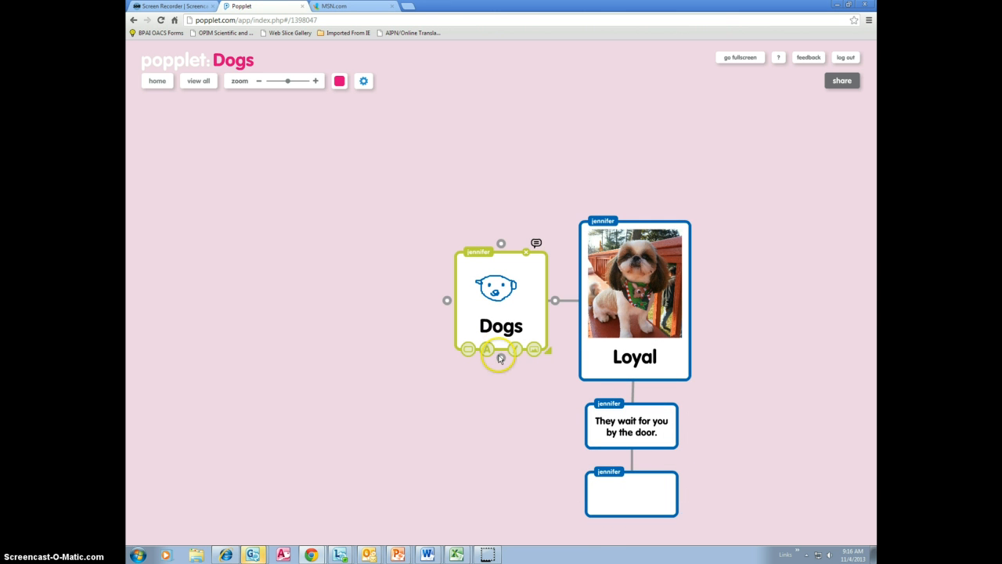
pyautogui.moveTo(501, 358); pyautogui.dragTo(501, 403)
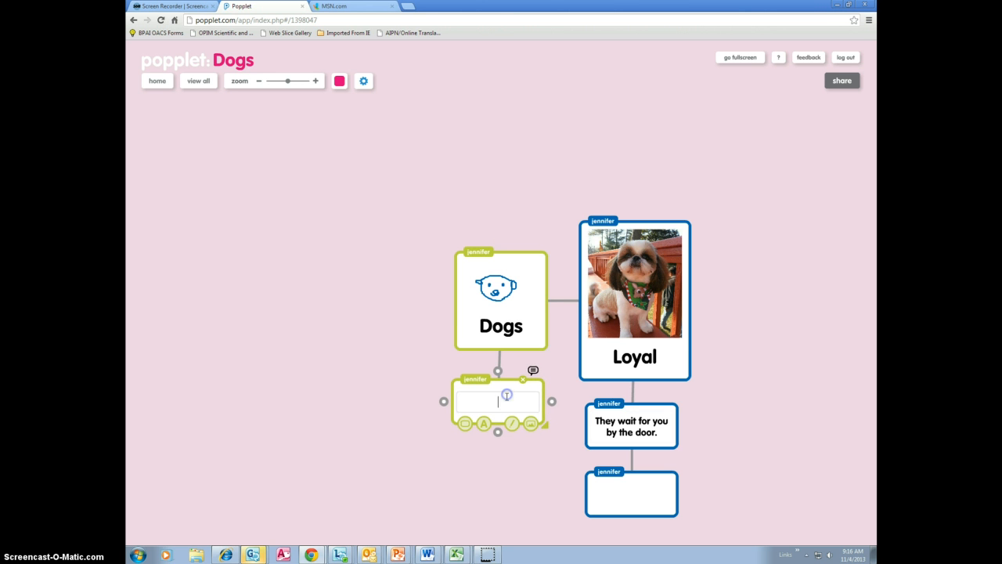
pyautogui.click(504, 398)
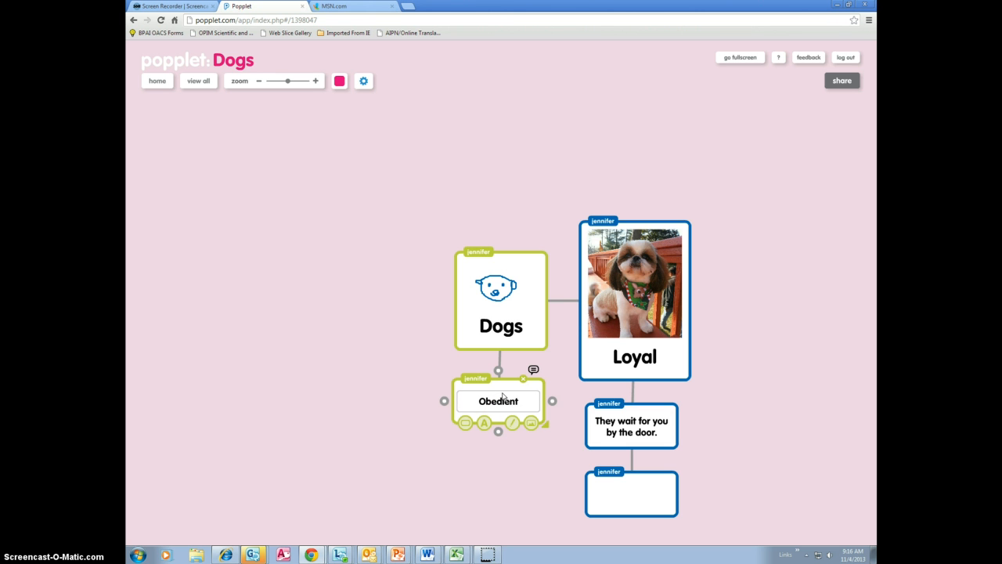
# Step: Format the Obedient popple with a red border and the largest text size
pyautogui.click(466, 424)
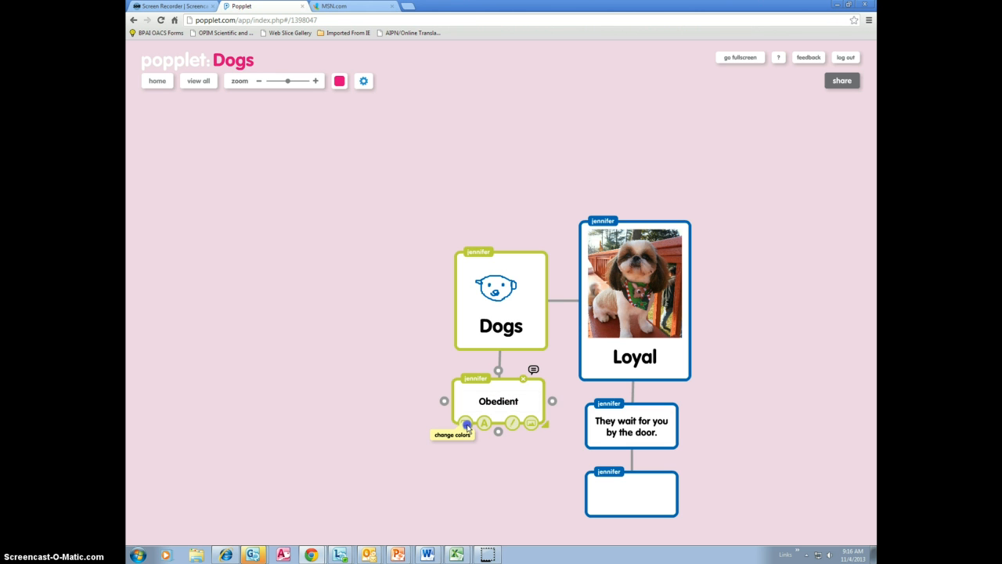
pyautogui.click(466, 424)
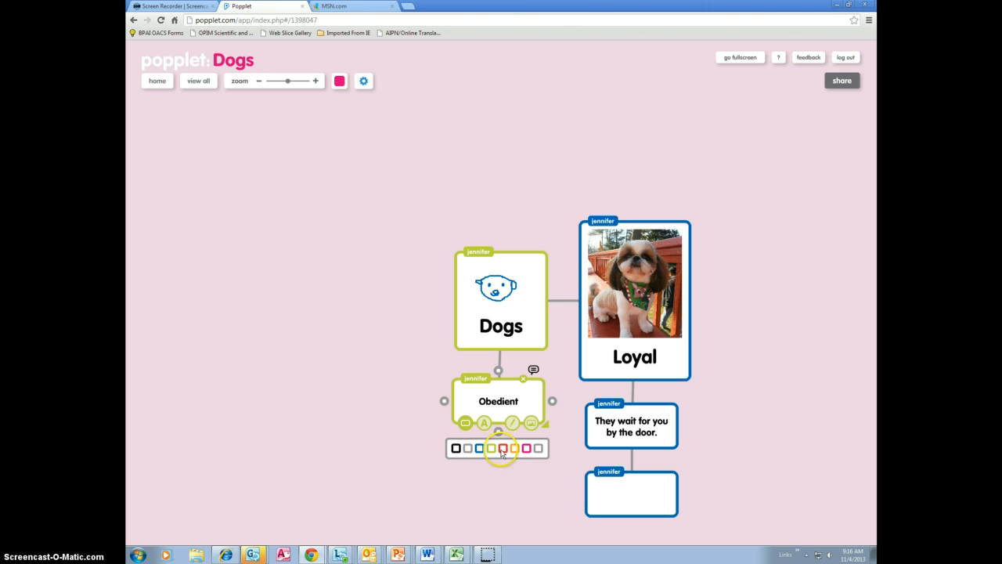
pyautogui.click(502, 450)
pyautogui.click(484, 423)
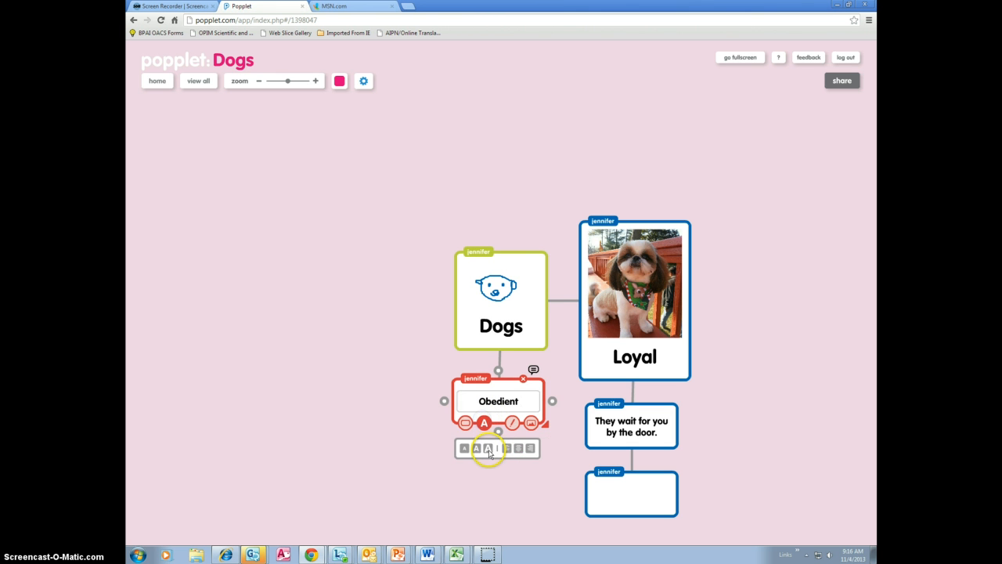
pyautogui.click(488, 448)
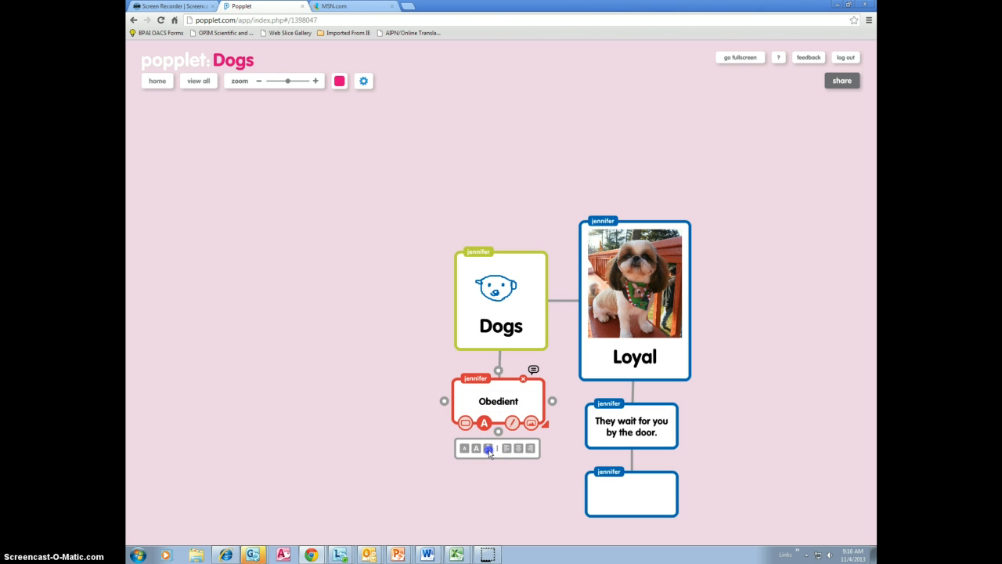
pyautogui.click(489, 450)
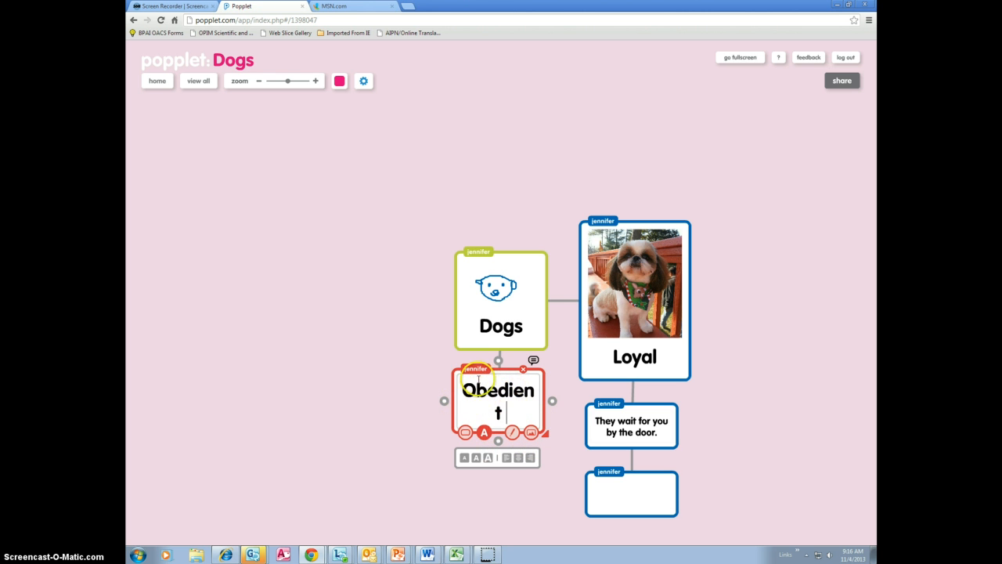
# Step: Shift the Obedient popple to the left and widen it until its label fits on one line
pyautogui.moveTo(443, 405); pyautogui.dragTo(401, 401)
pyautogui.moveTo(503, 439); pyautogui.dragTo(528, 440)
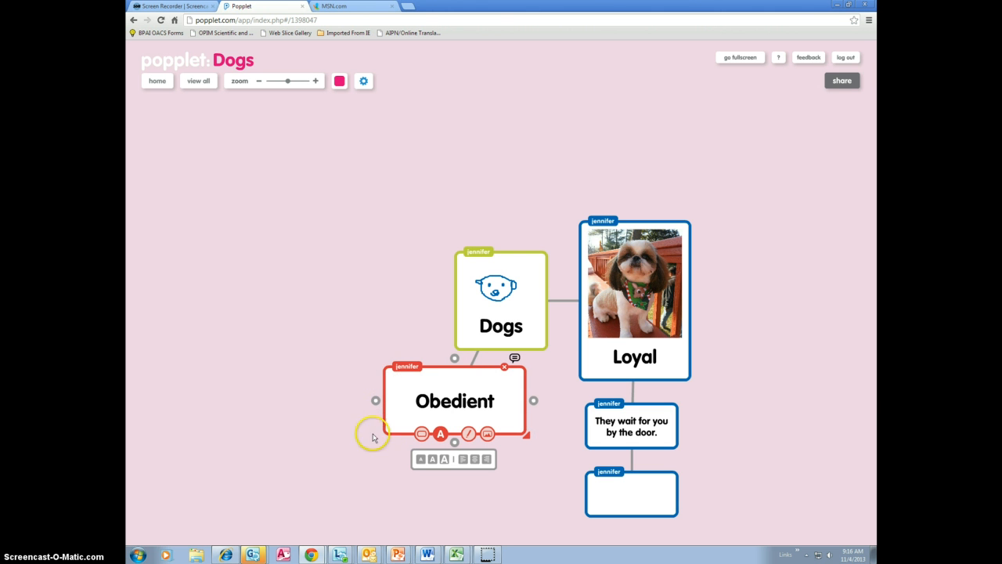
pyautogui.moveTo(525, 441); pyautogui.dragTo(527, 440)
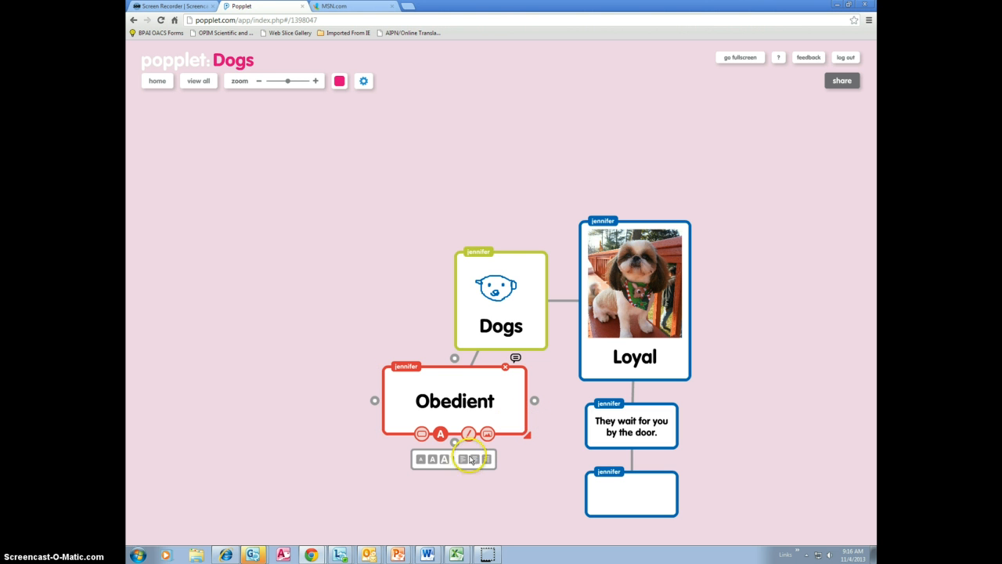
# Step: Search YouTube for "dog", add the "Dog Whisperer: Showdown with" video to the Obedient popple, and move the popple down clear of Dogs
pyautogui.click(487, 435)
pyautogui.click(469, 462)
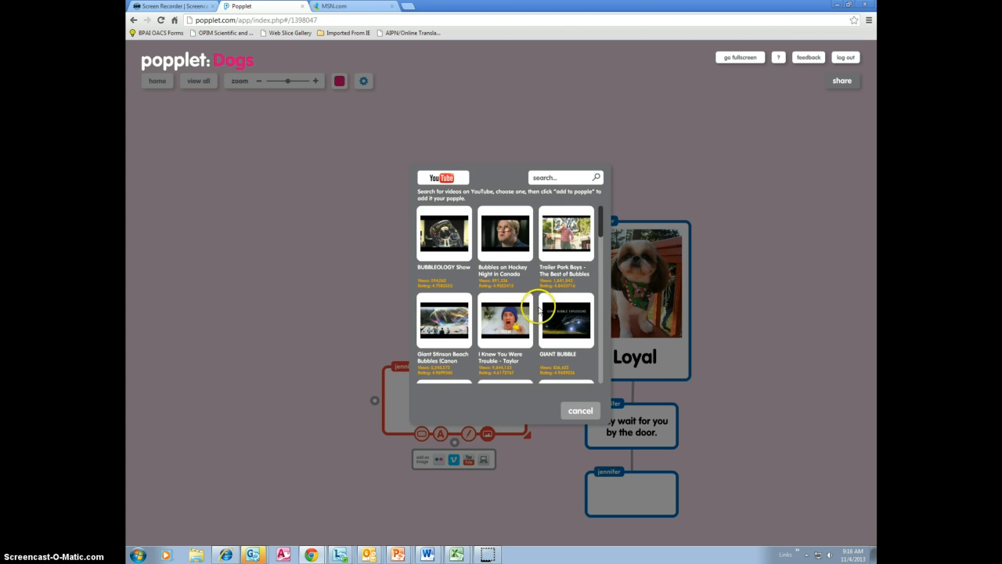
pyautogui.click(568, 179)
pyautogui.click(598, 179)
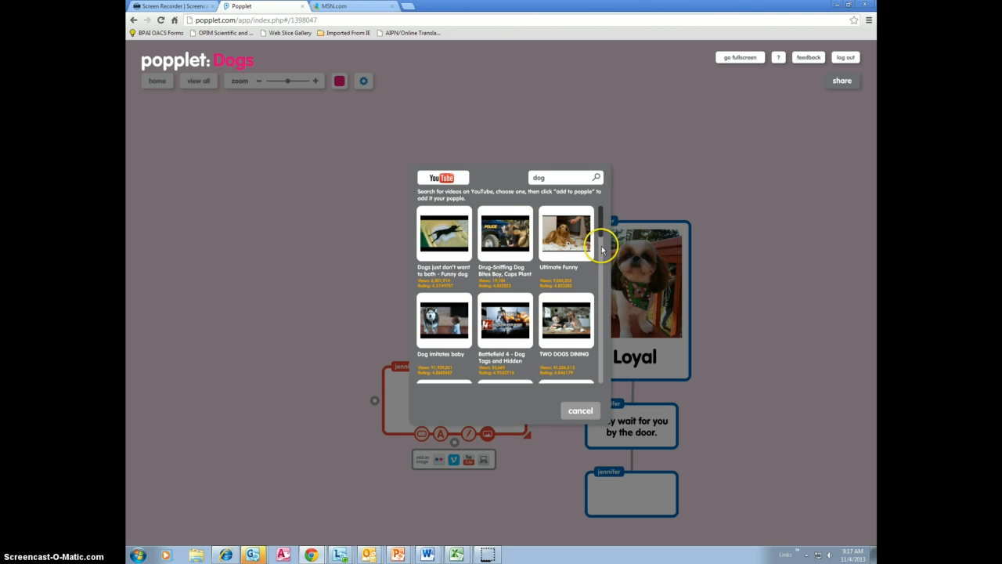
pyautogui.moveTo(600, 230); pyautogui.dragTo(604, 244)
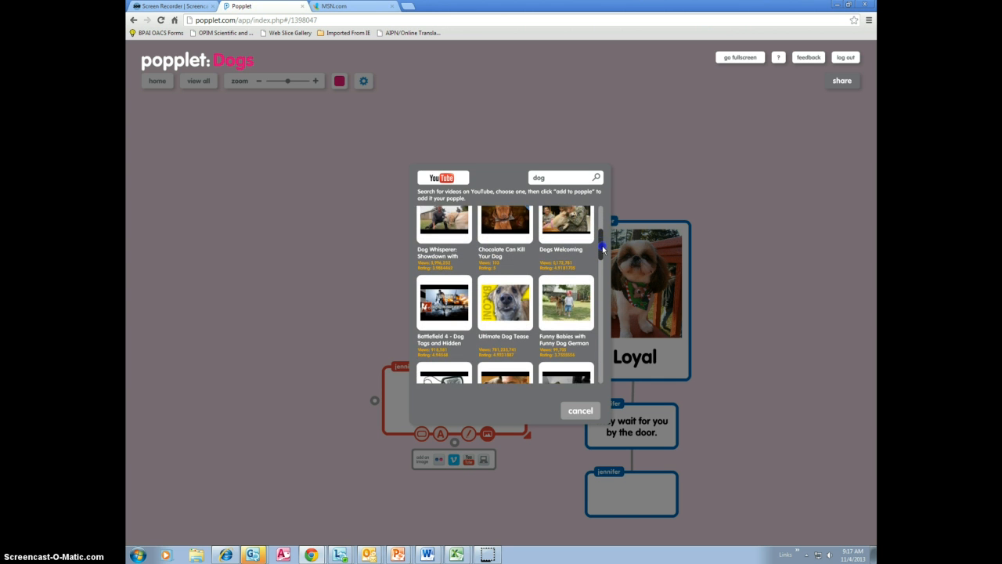
pyautogui.click(444, 247)
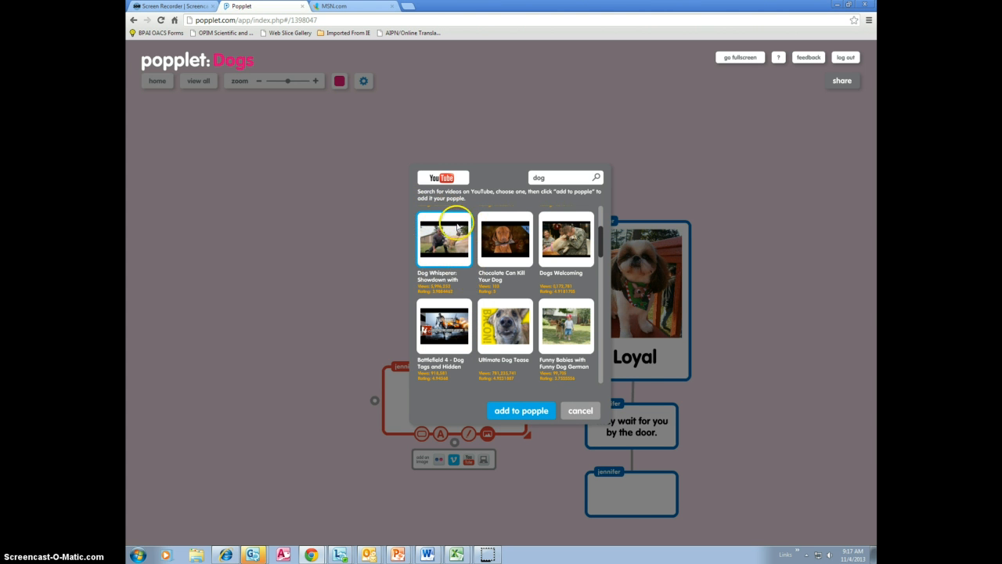
pyautogui.click(506, 412)
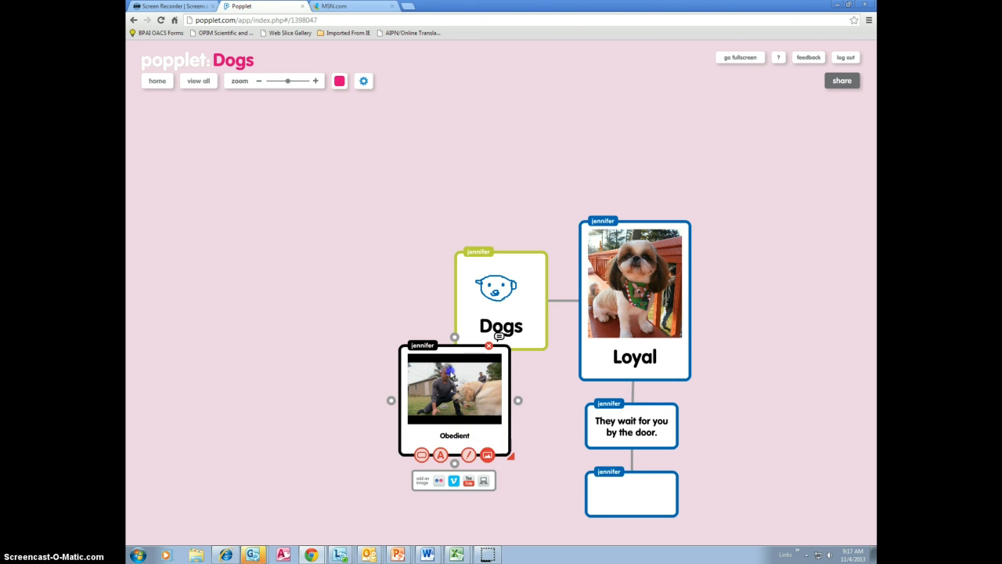
pyautogui.moveTo(450, 374); pyautogui.dragTo(464, 401)
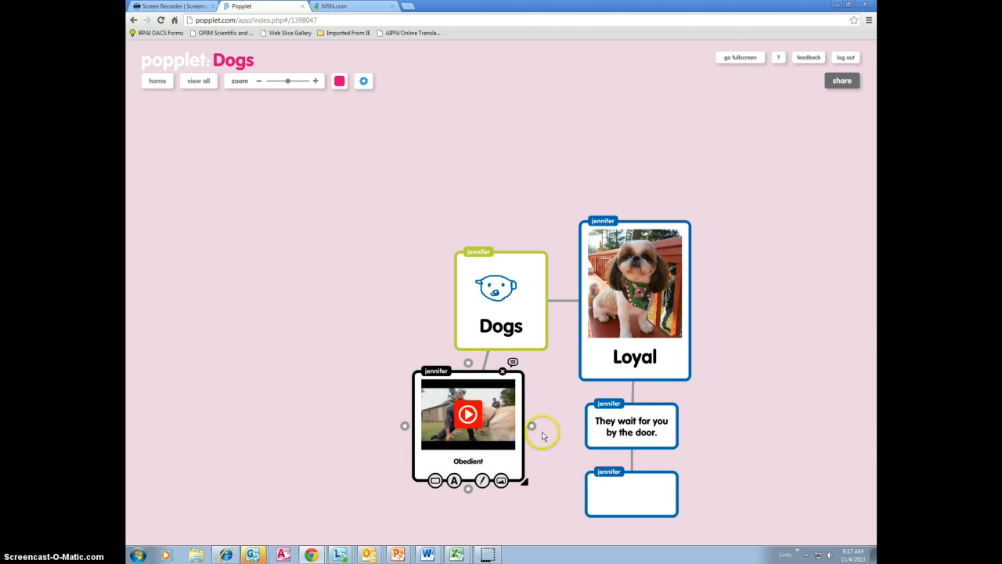
# Step: Add the line "Watch this video to see how dogs are obedient and listen to your directions." under Obedient in the video popple
pyautogui.click(455, 483)
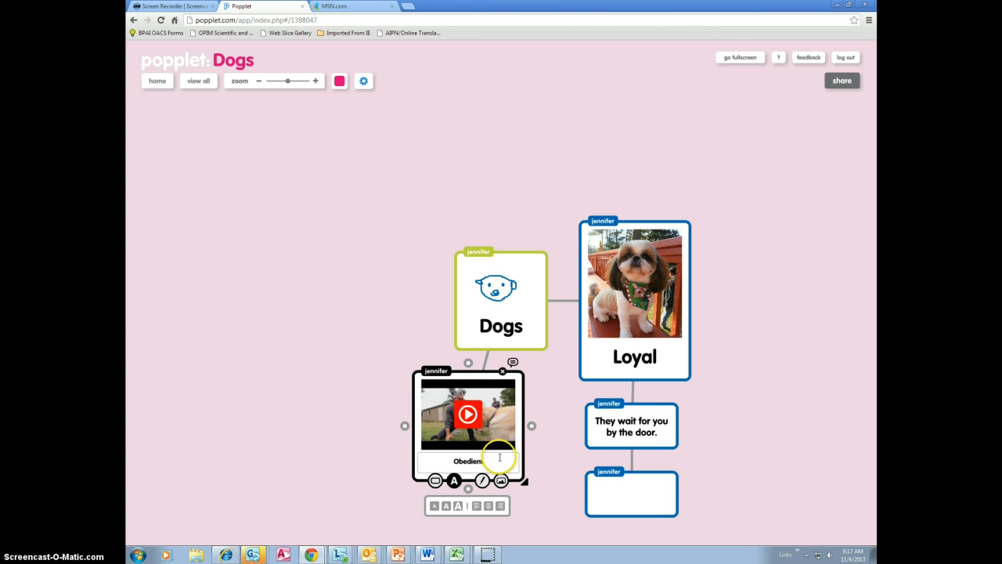
pyautogui.press('Return')
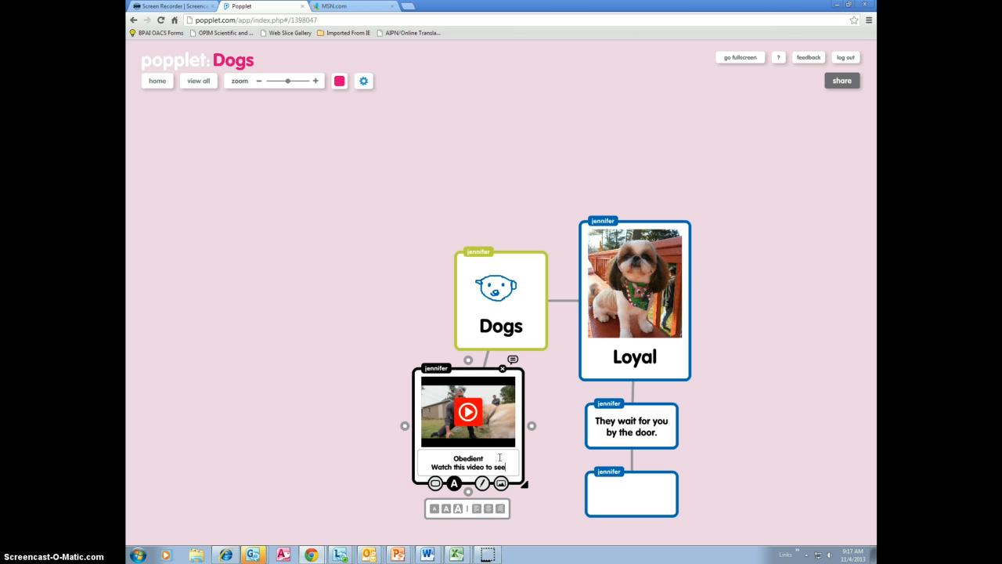
pyautogui.write('how dogs are obedient and lisen')
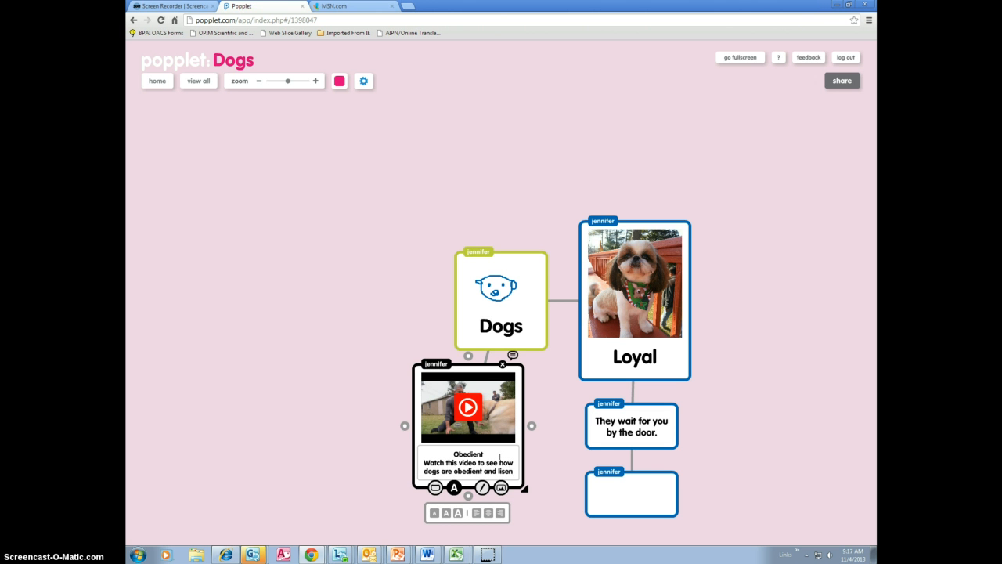
pyautogui.press('BackSpace')
pyautogui.write('ten to your directions.')
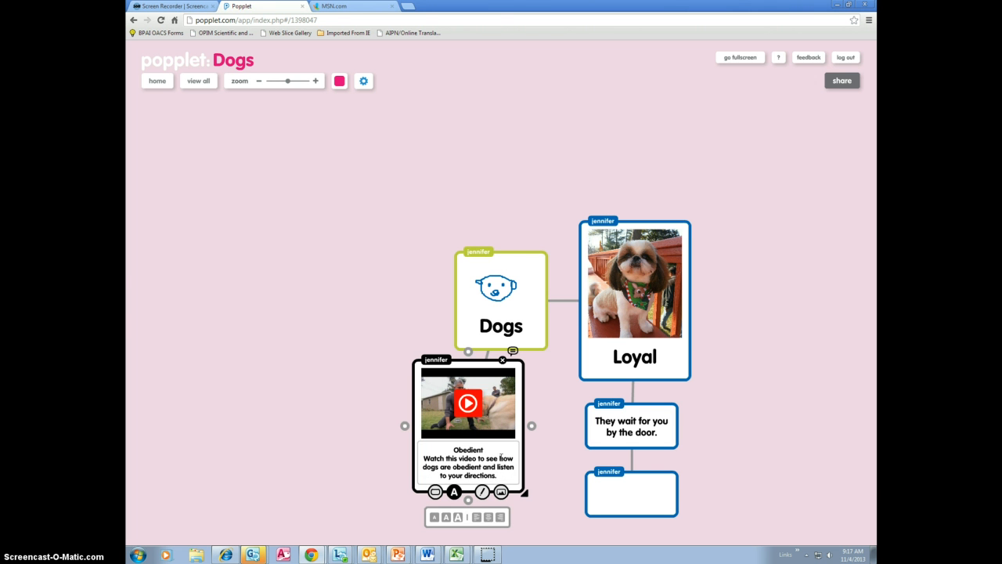
pyautogui.click(571, 486)
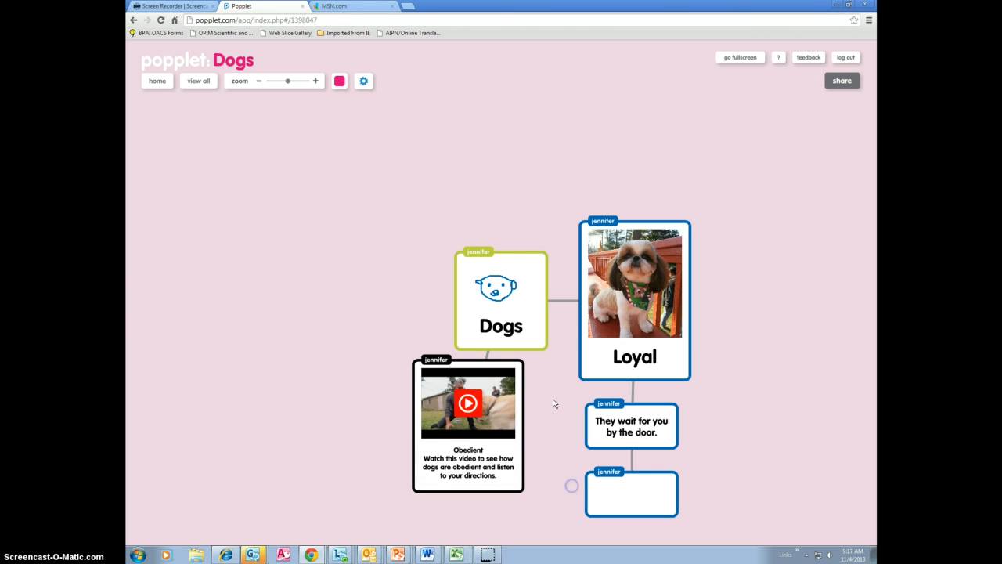
# Step: Add the comment "This is my main idea." to the Dogs popple and return to the main board
pyautogui.click(540, 255)
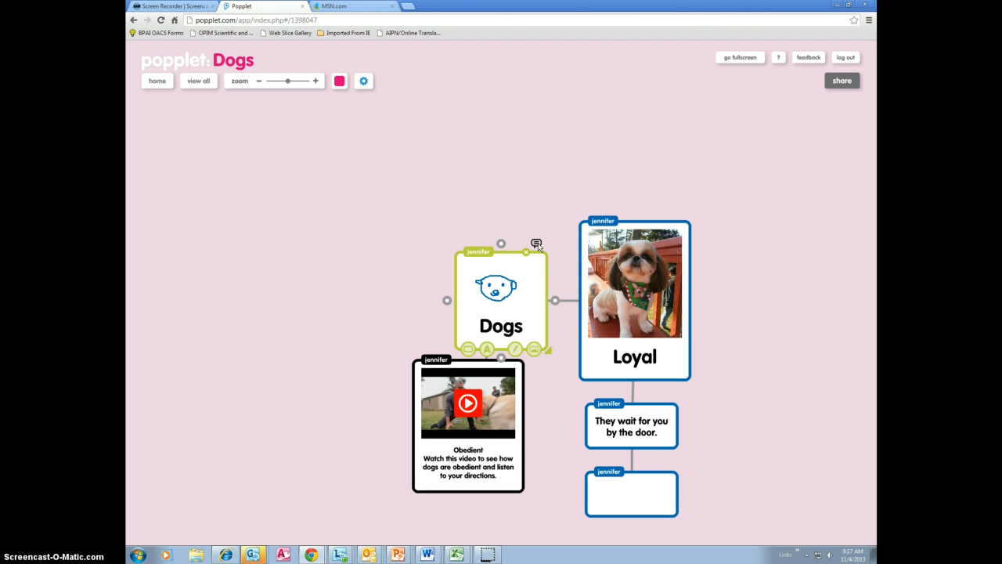
pyautogui.click(537, 246)
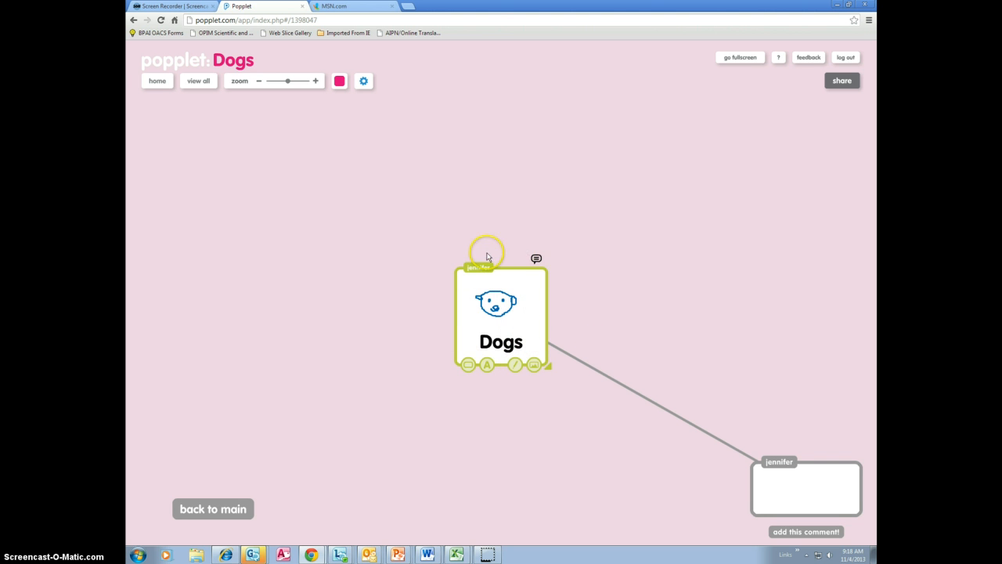
pyautogui.click(812, 493)
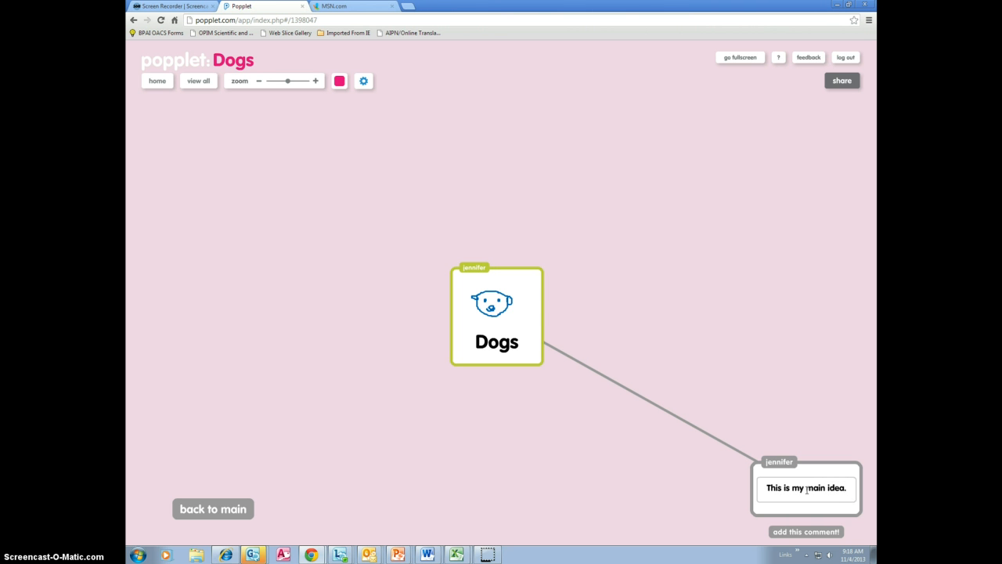
pyautogui.click(818, 533)
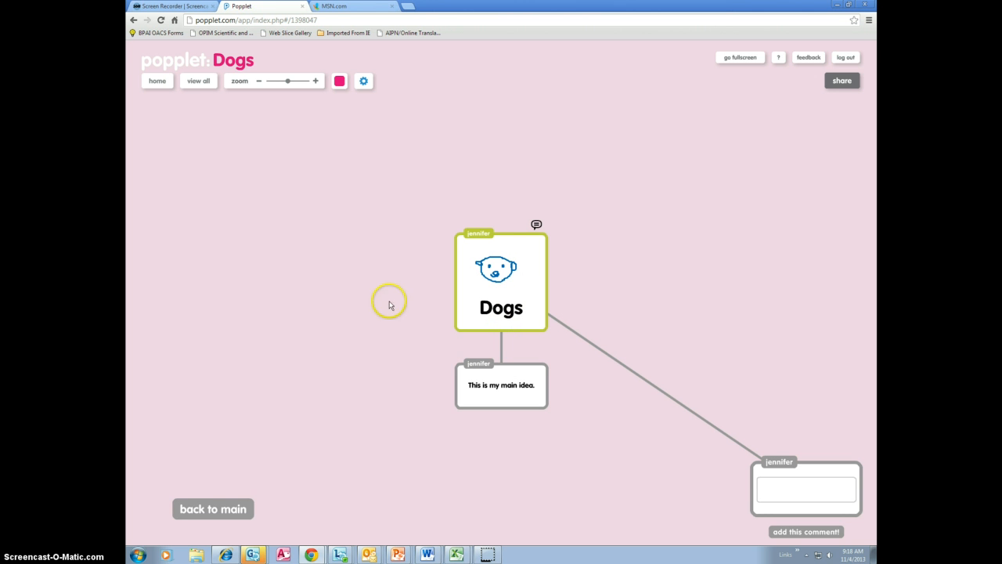
pyautogui.click(235, 514)
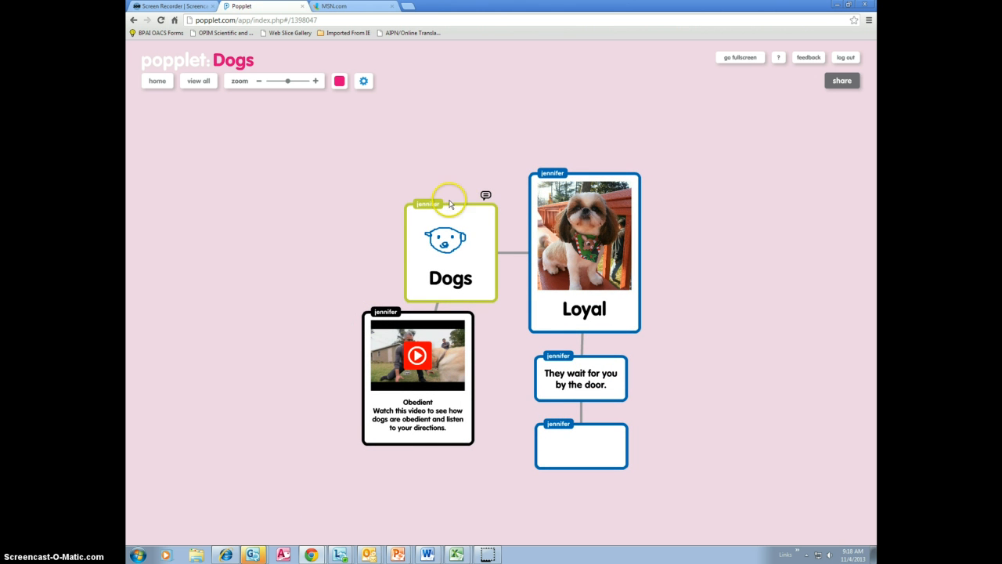
# Step: Add a new connected popple to the upper left of Dogs
pyautogui.click(404, 243)
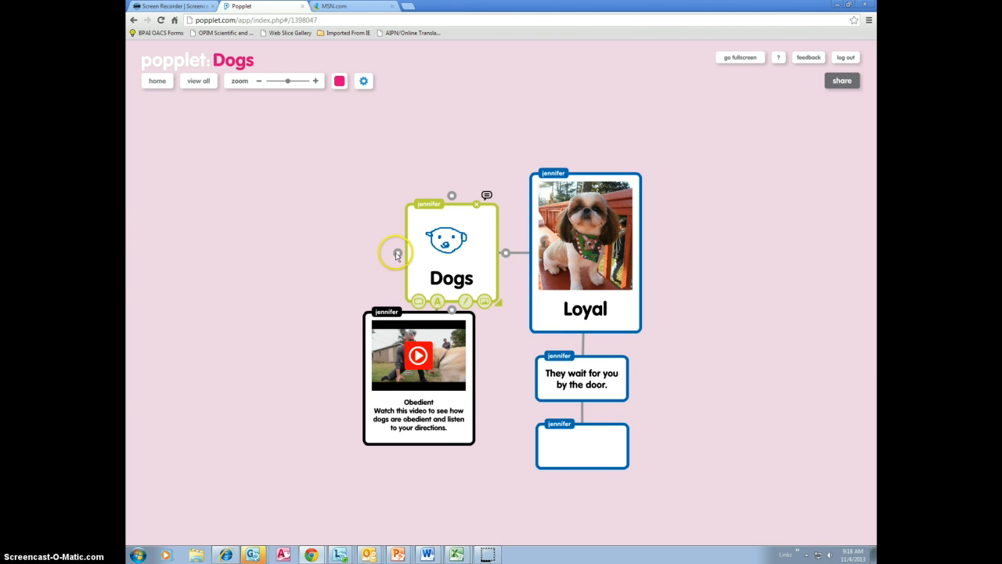
pyautogui.moveTo(397, 254); pyautogui.dragTo(354, 219)
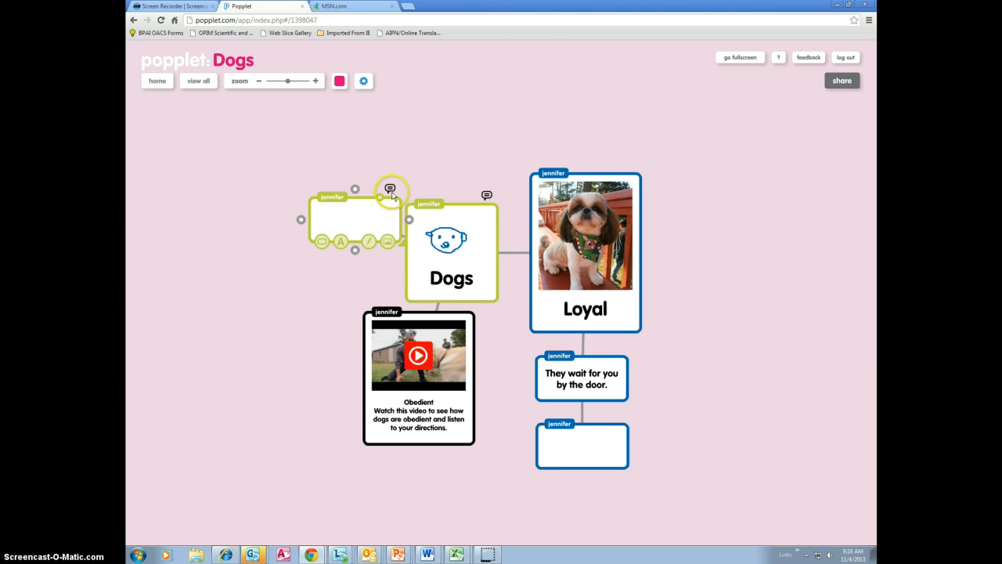